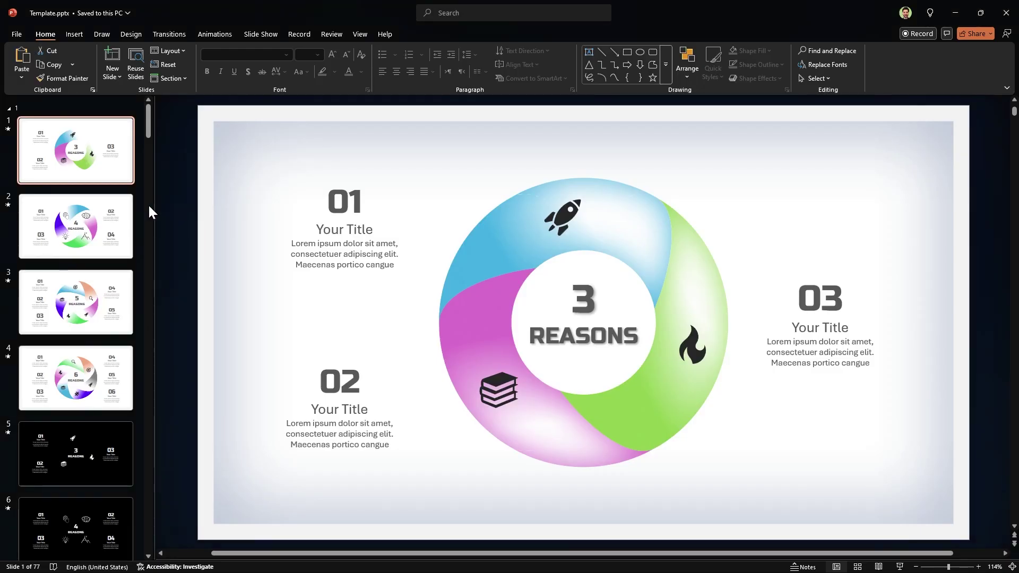
Browse the template slides from the 4 Reasons slide down to the dark teal 5 Reasons slide
click(103, 218)
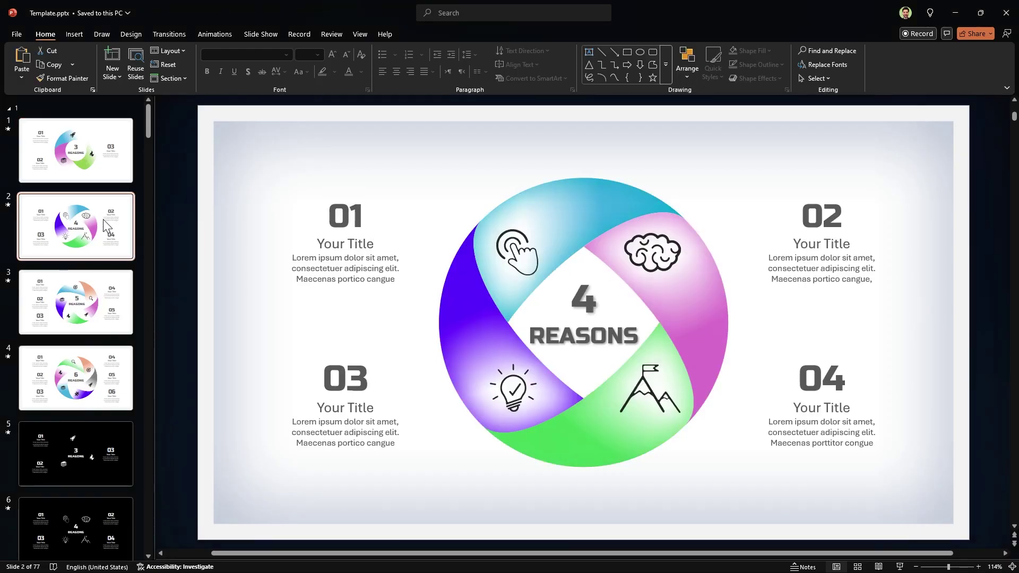
click(108, 300)
click(112, 380)
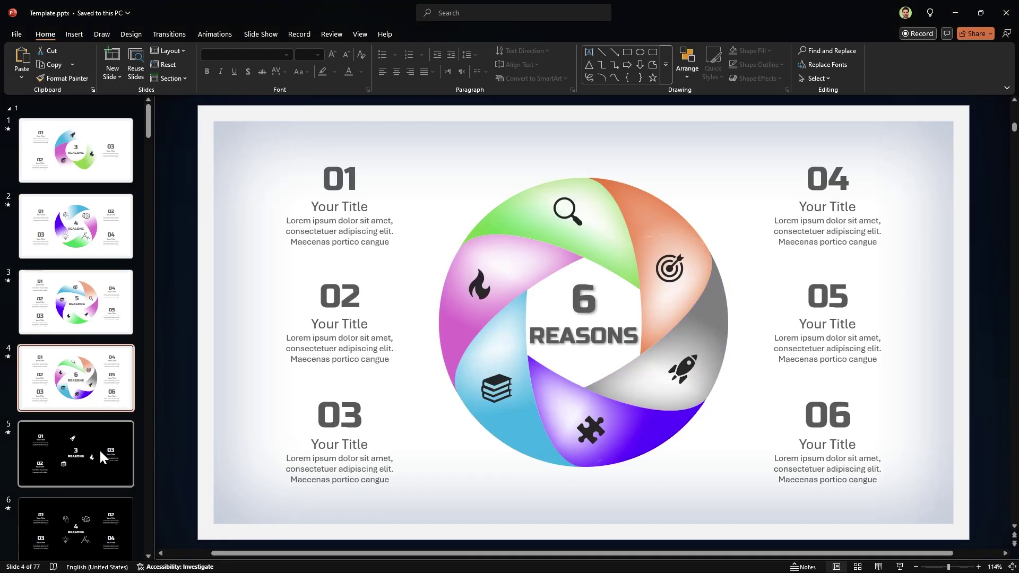
click(99, 446)
click(112, 371)
scroll(113, 372, down, 3)
click(109, 387)
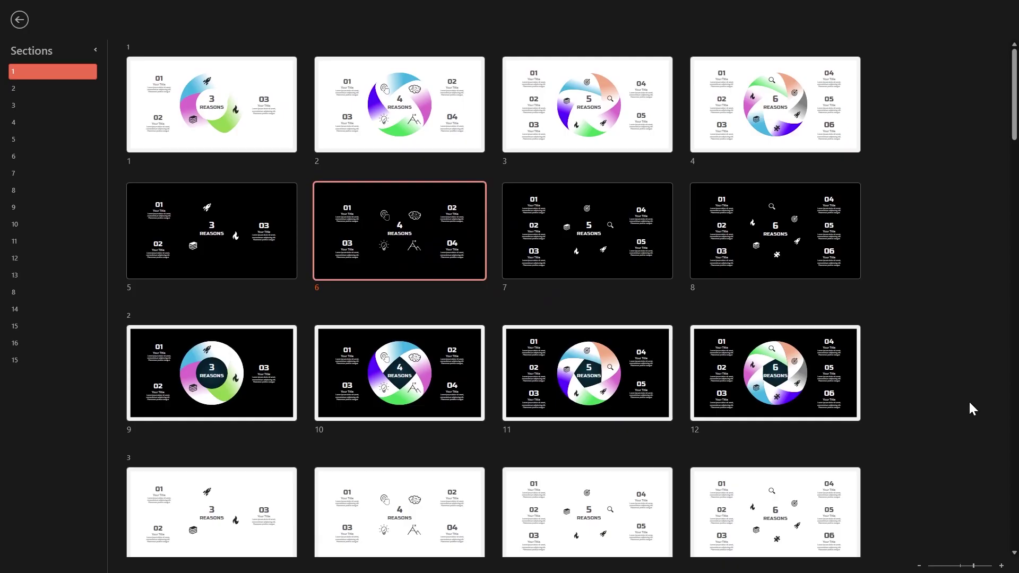
Scroll down through the sectioned grid of template slide variants
scroll(969, 400, down, 3)
scroll(970, 405, down, 12)
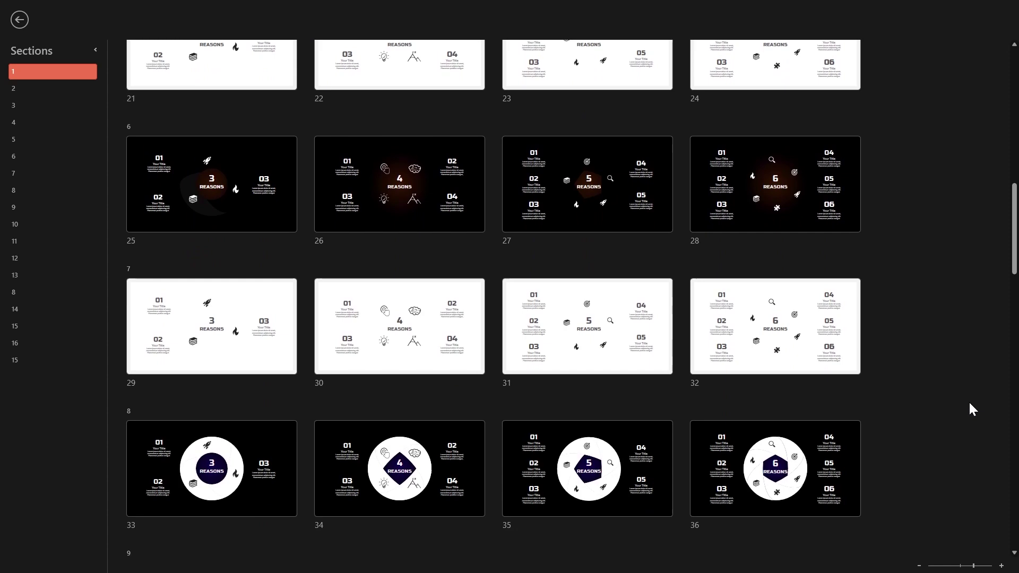
scroll(968, 403, down, 12)
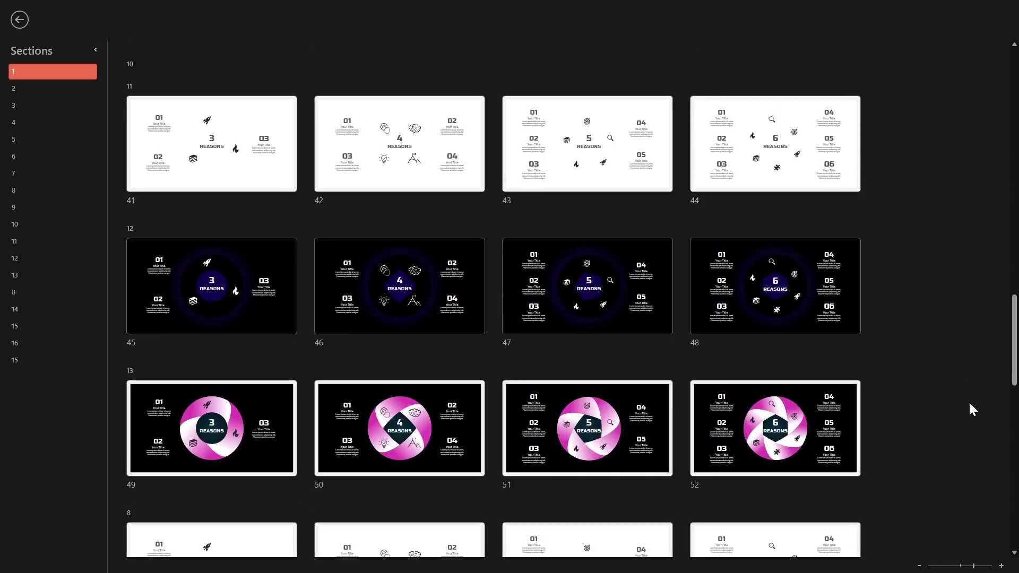
scroll(969, 409, down, 12)
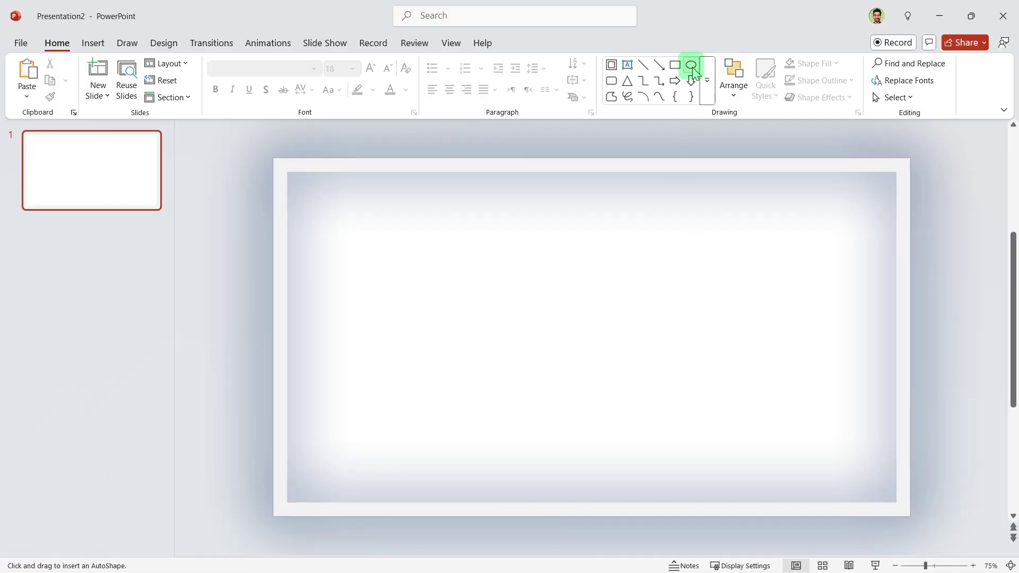
Draw an oval and size it 5" high by 2" wide
drag(560, 210, 643, 477)
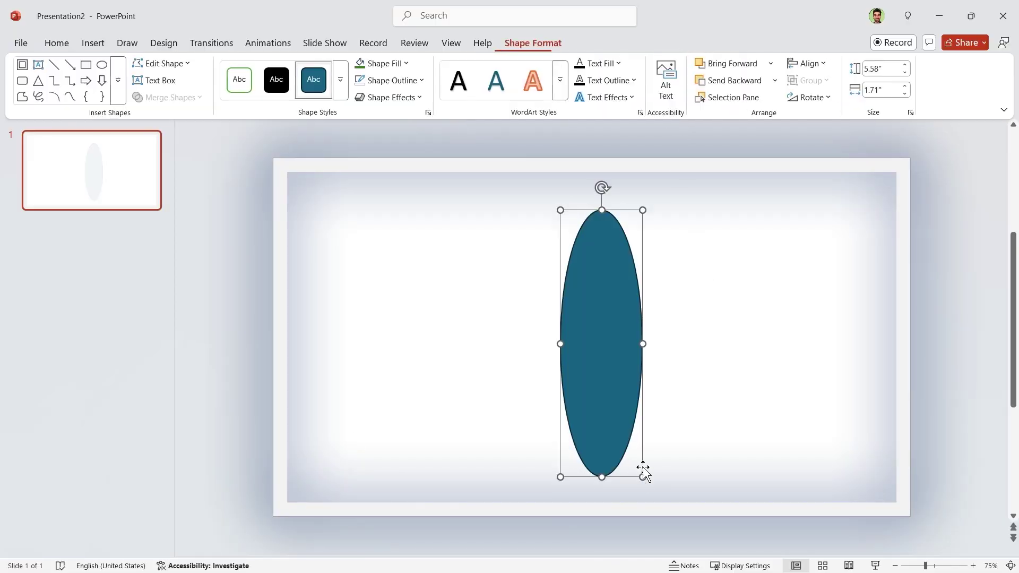
click(887, 69)
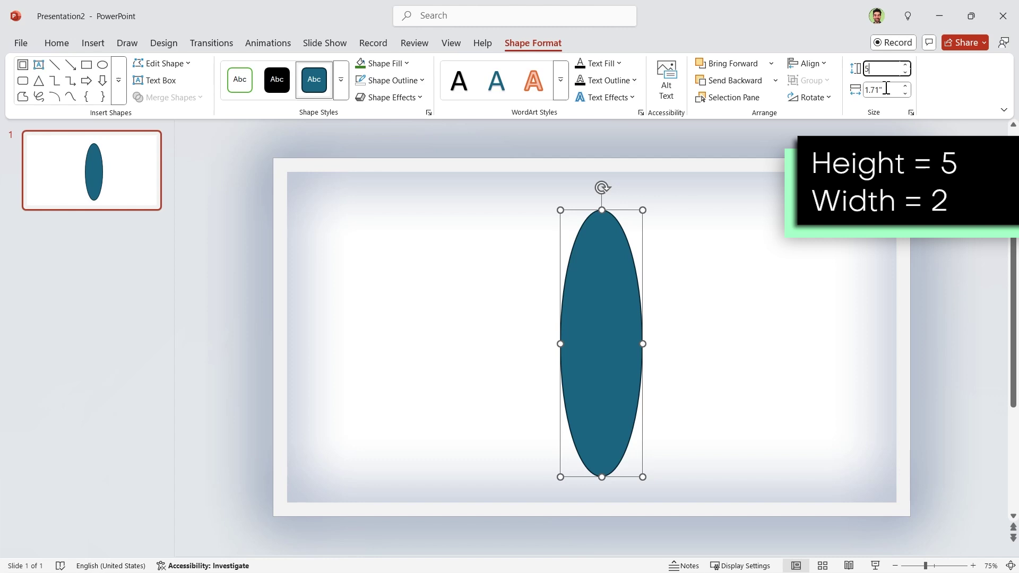
text(5)
click(885, 89)
text(2)
key(Return)
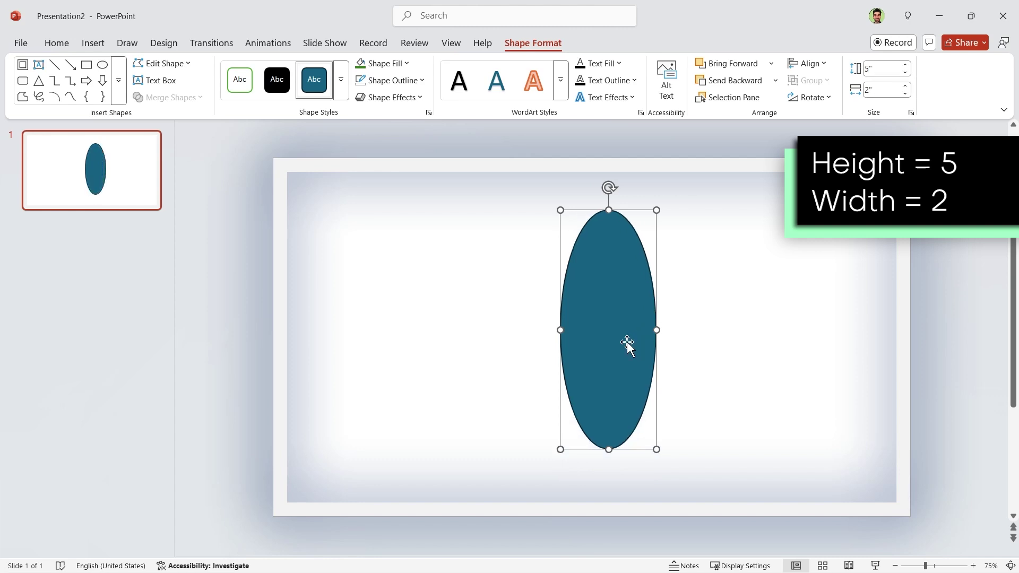
Duplicate the oval to the right and rotate the copy 90° to lie horizontal
drag(626, 342, 769, 345)
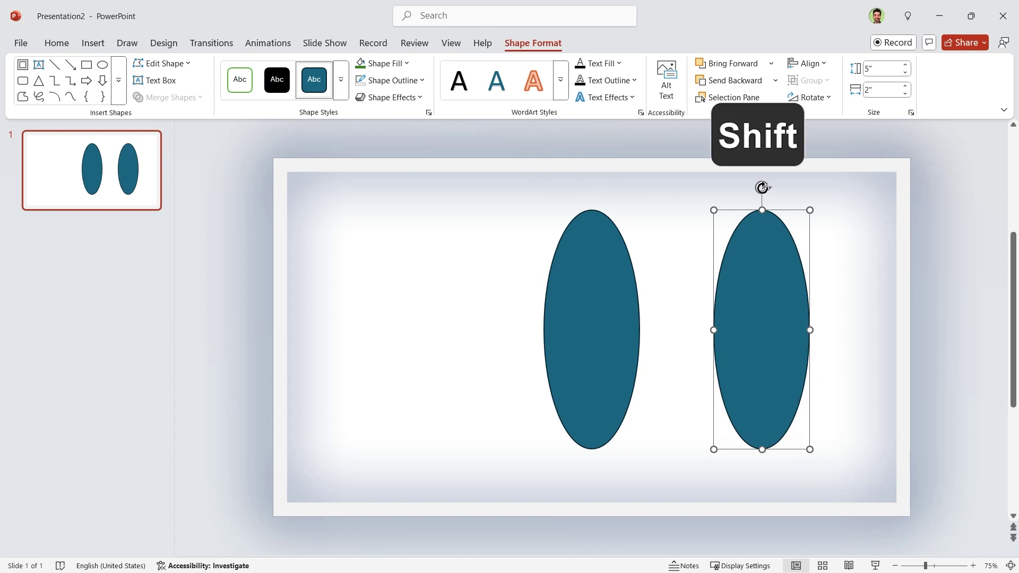
shift+drag(763, 187, 888, 349)
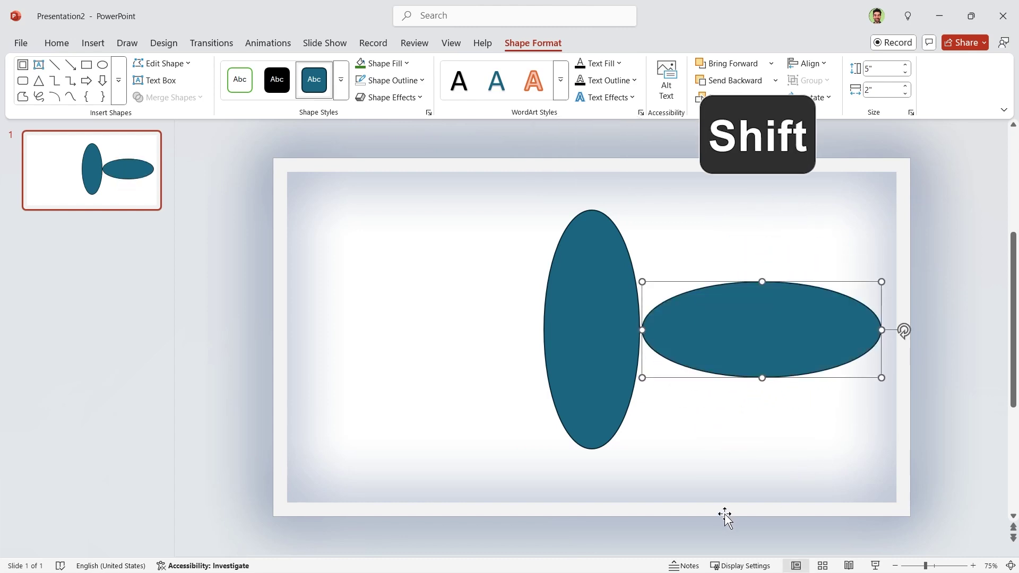
click(703, 469)
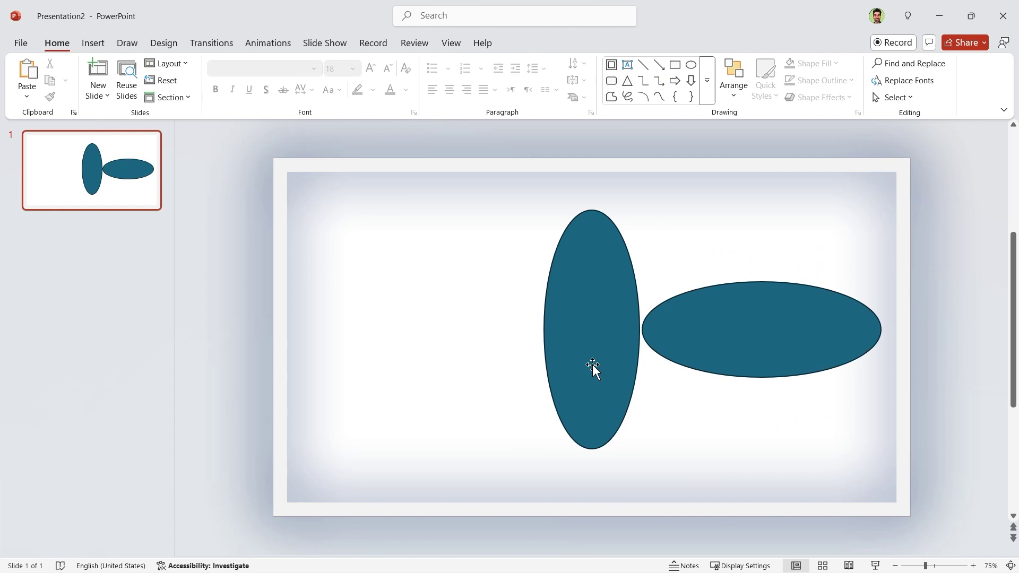
Duplicate the tall oval to the left, widen it to 5" into a circle, and butt it against the oval
ctrl+drag(592, 364, 408, 364)
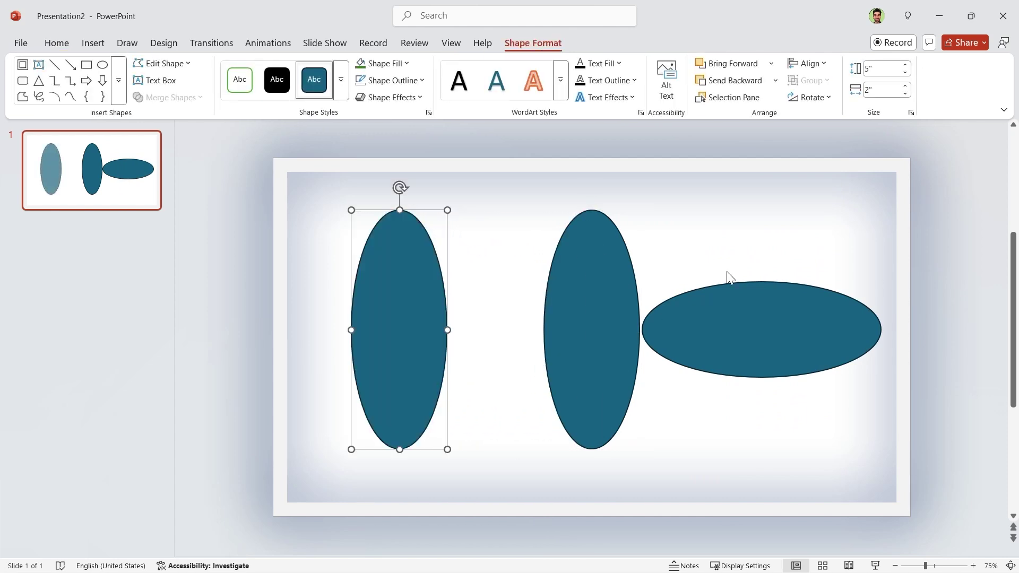
click(881, 90)
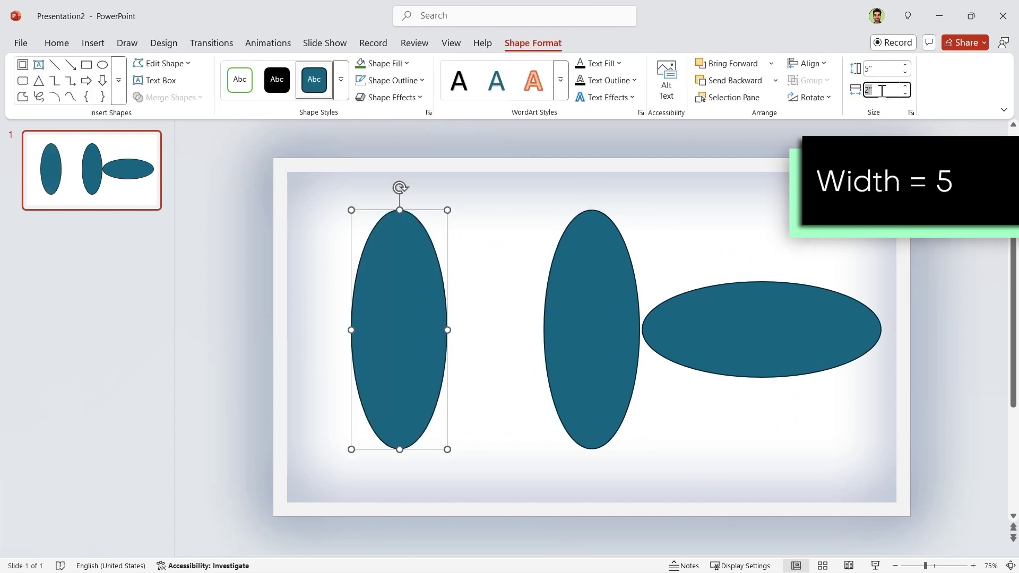
text(5)
key(Return)
drag(486, 318, 437, 319)
click(736, 445)
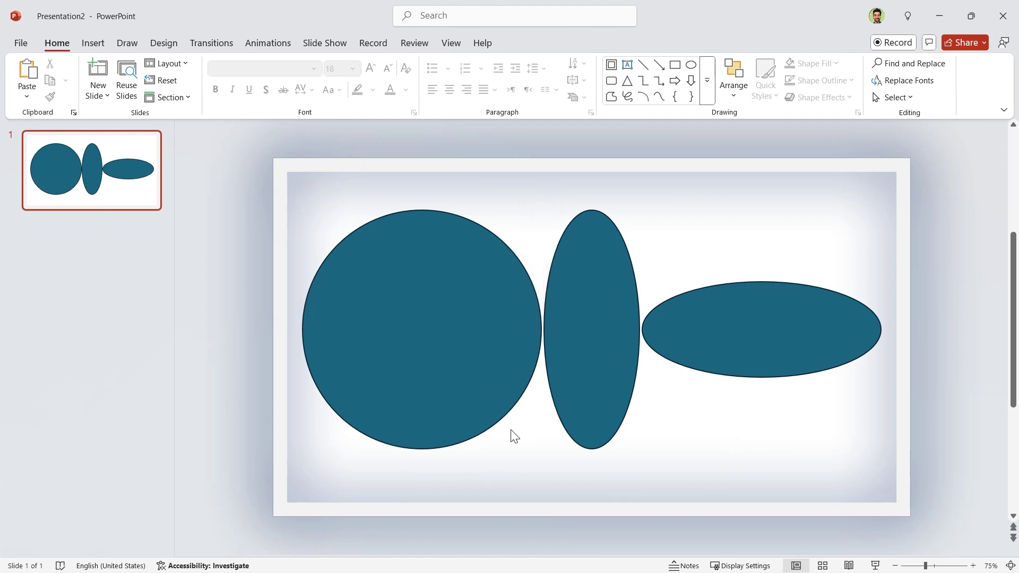
Select the circle and both ovals, align them middle and centre into a sphere, and open Merge Shapes
click(454, 372)
right_click(454, 371)
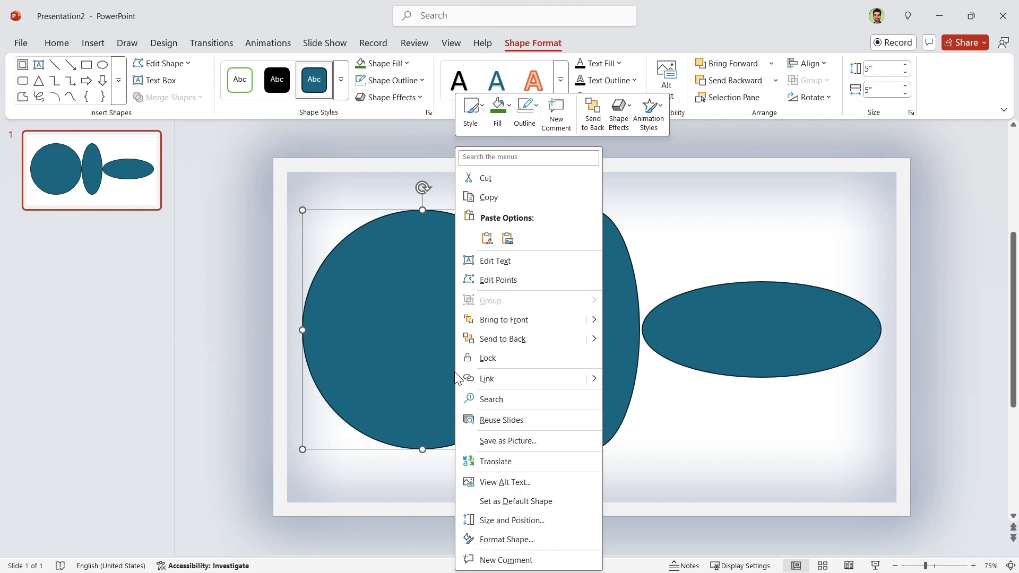
click(499, 340)
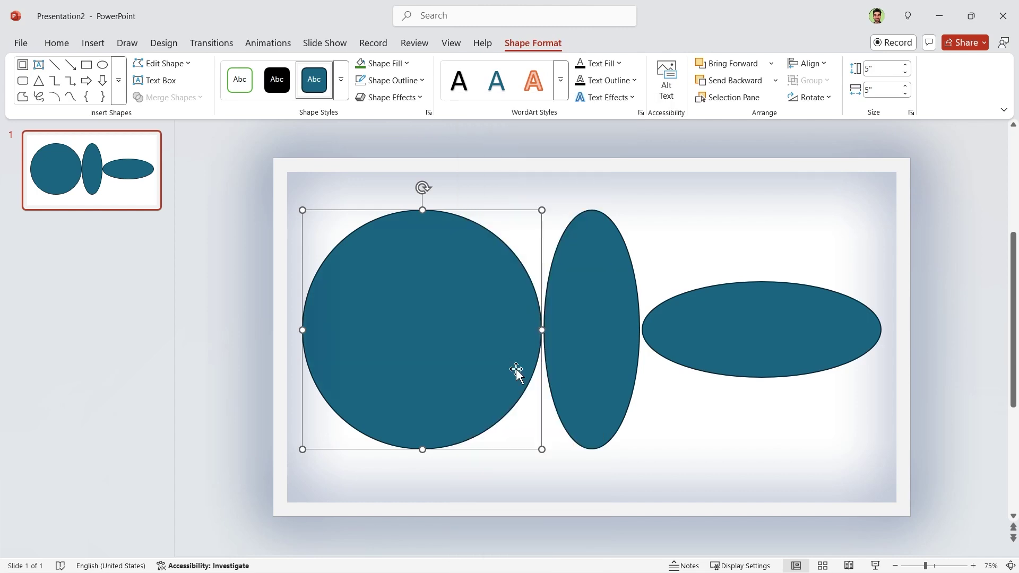
shift+click(594, 403)
shift+click(718, 343)
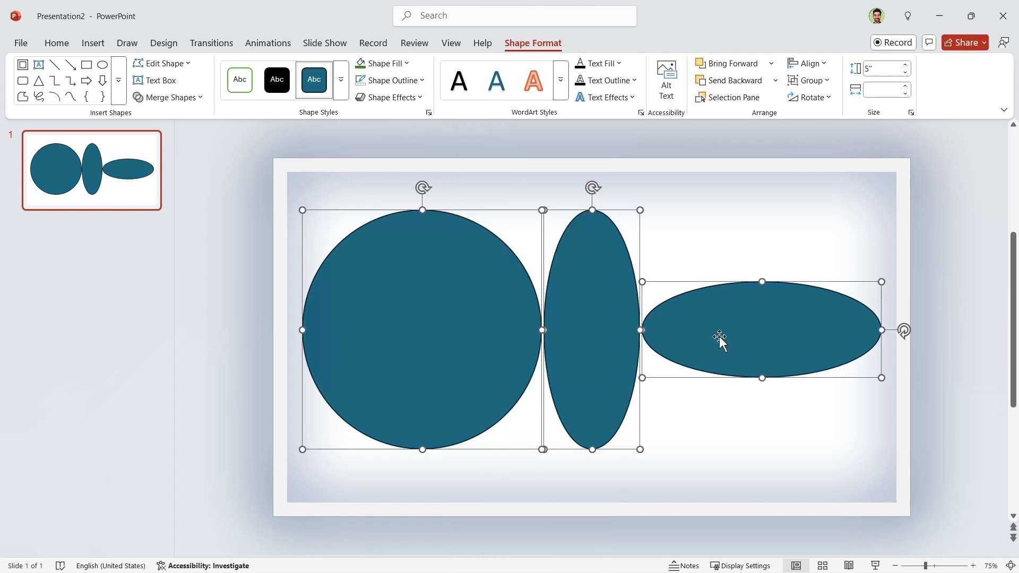
click(808, 64)
click(844, 159)
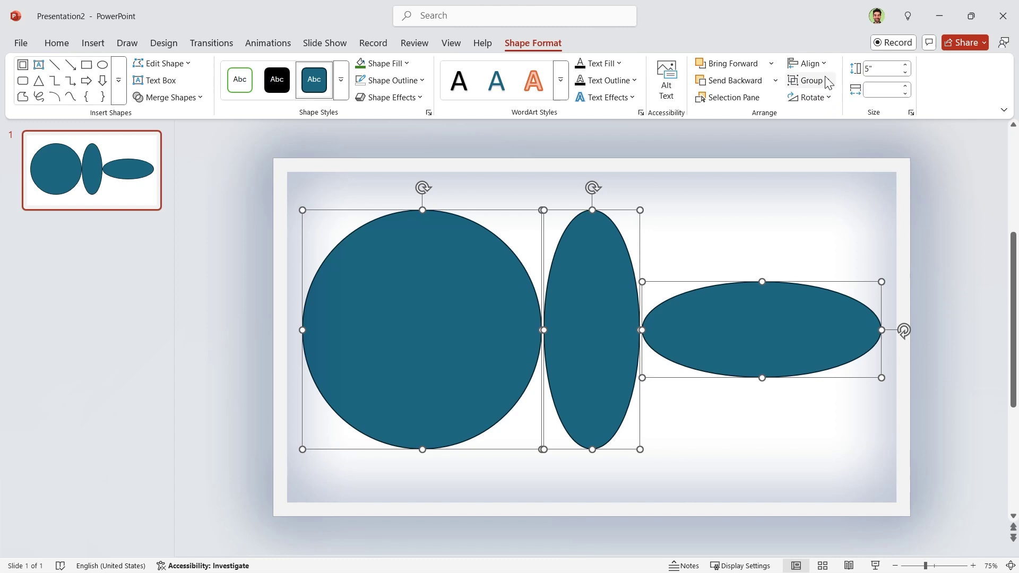
click(812, 64)
click(843, 100)
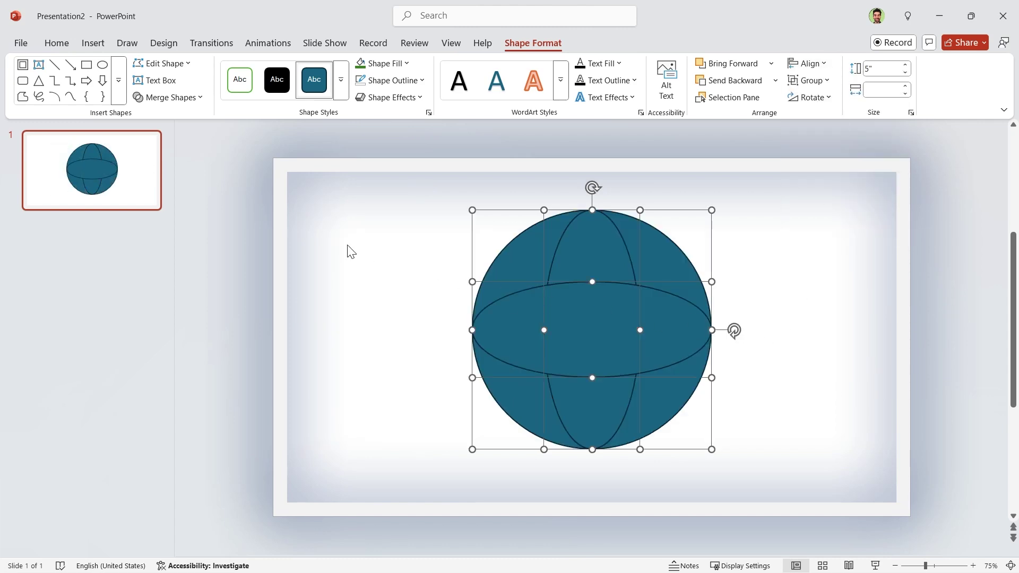
click(183, 98)
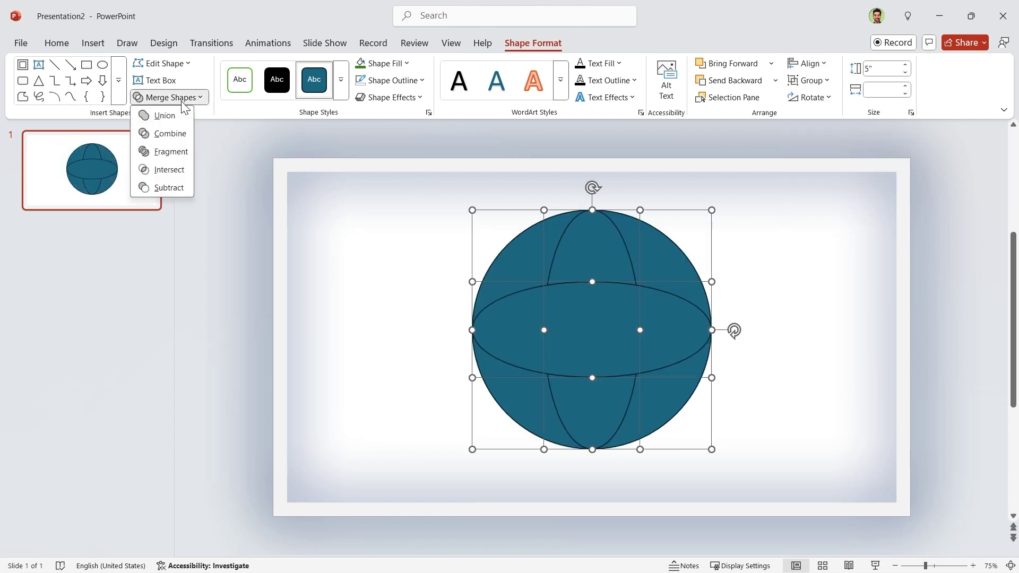
Fragment the sphere, delete the central piece, and union the two top fragments
click(180, 151)
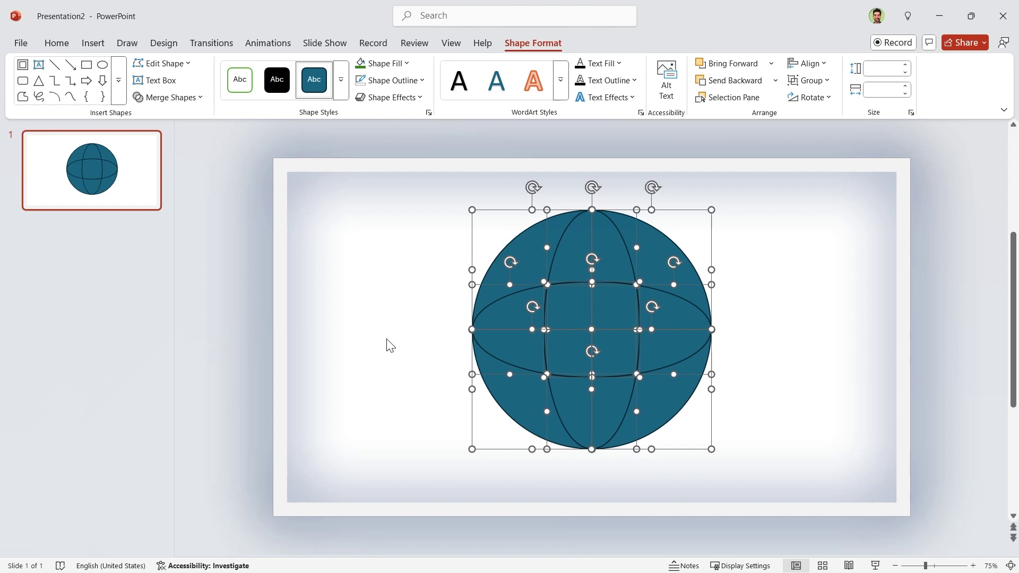
click(555, 350)
key(Delete)
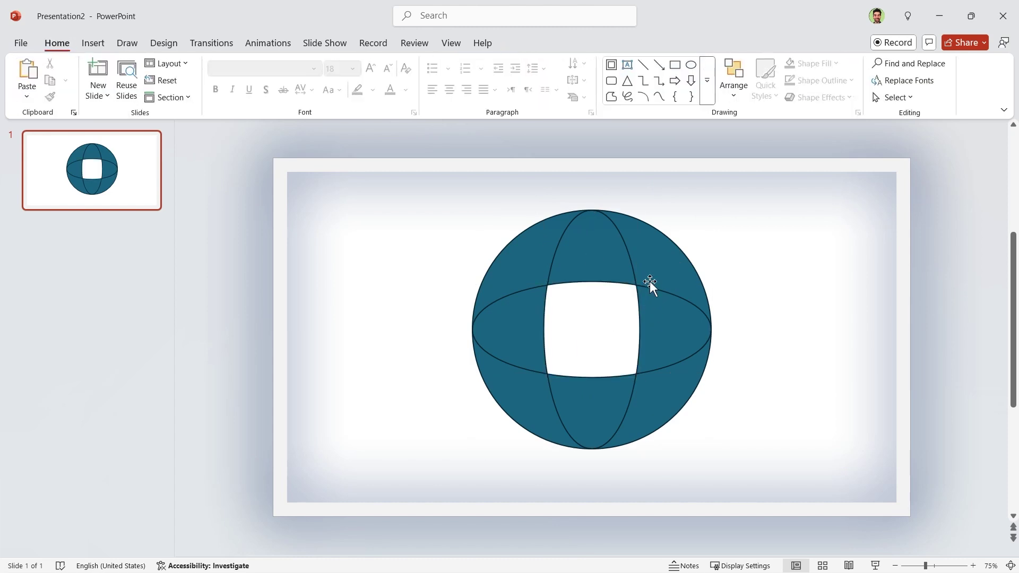
click(604, 260)
shift+click(578, 268)
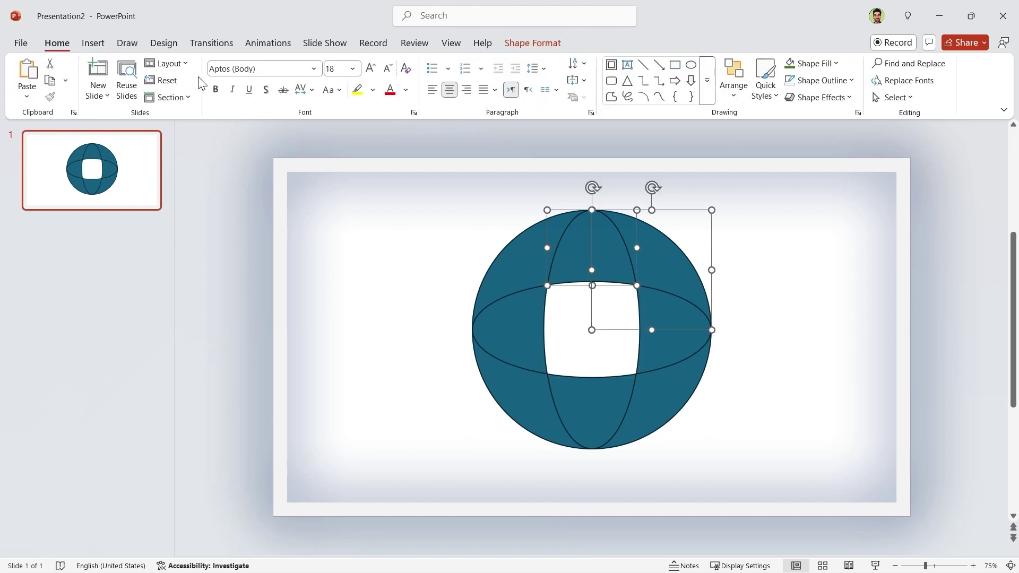
click(555, 47)
click(167, 97)
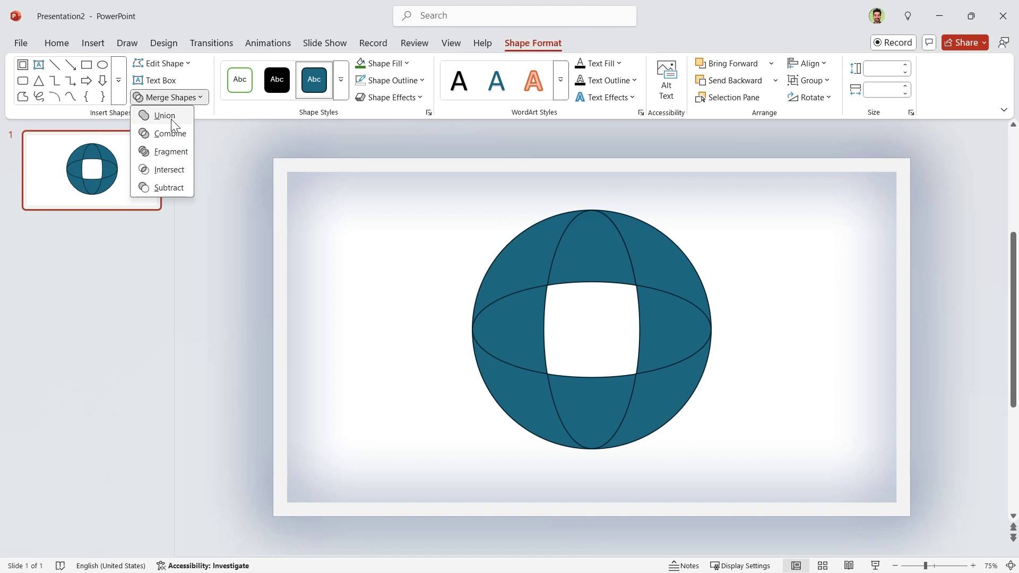
click(171, 120)
Remove the merged top piece's outline and fill it light green
click(390, 81)
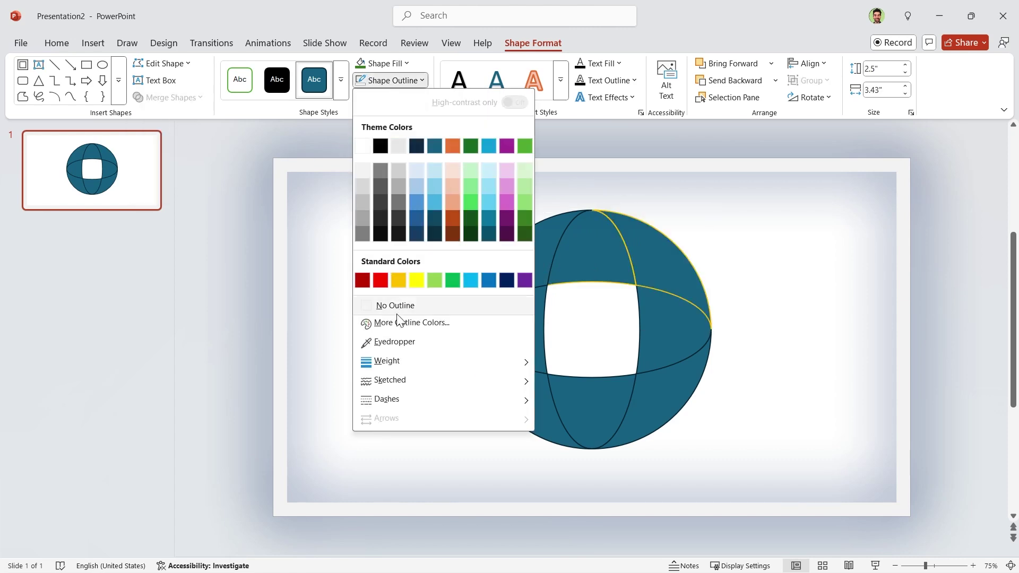
click(392, 306)
click(386, 64)
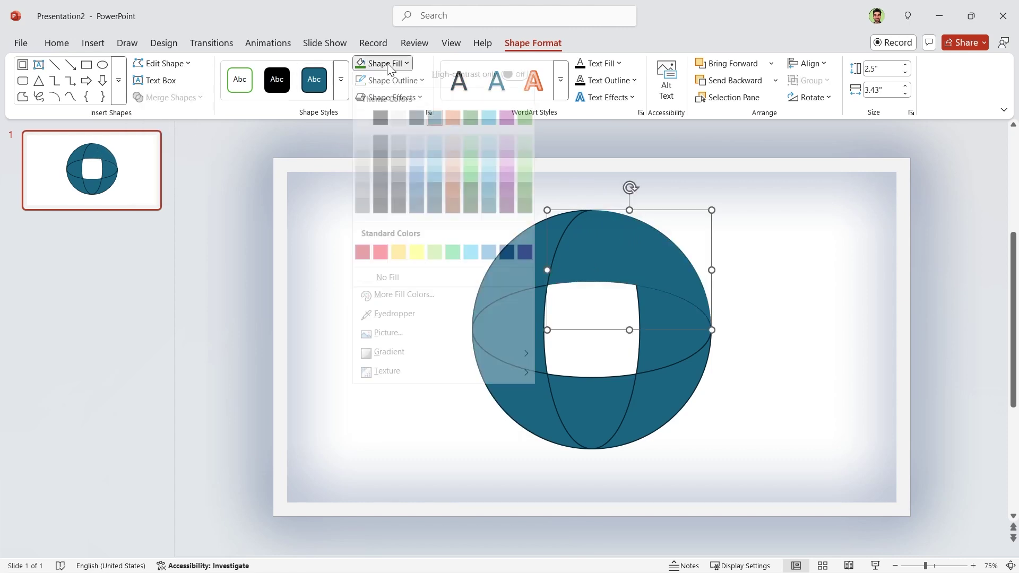
click(524, 168)
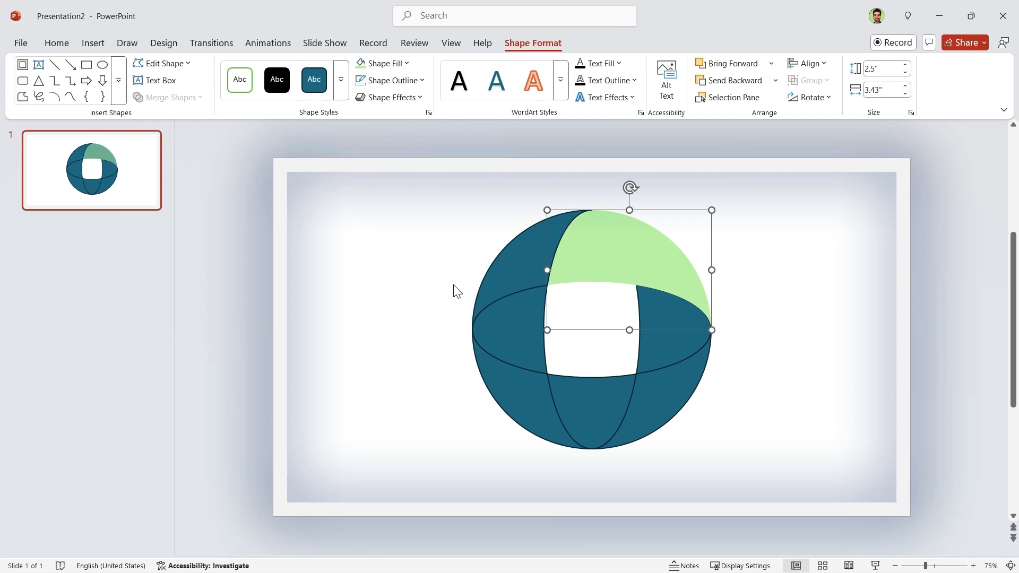
click(428, 319)
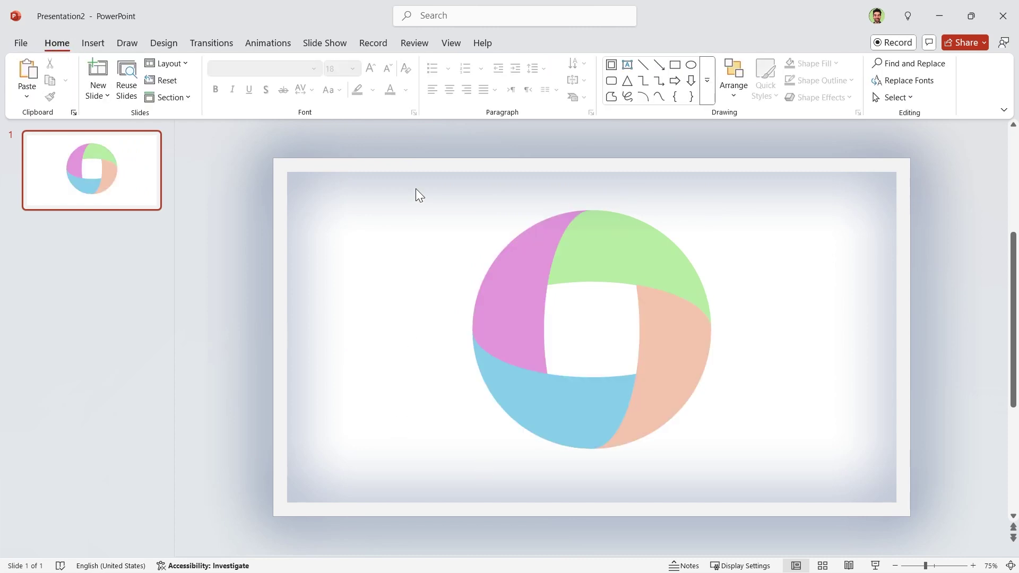
Group the four ring pieces and align the group middle and centre on the slide
drag(415, 188, 810, 483)
key(ctrl+g)
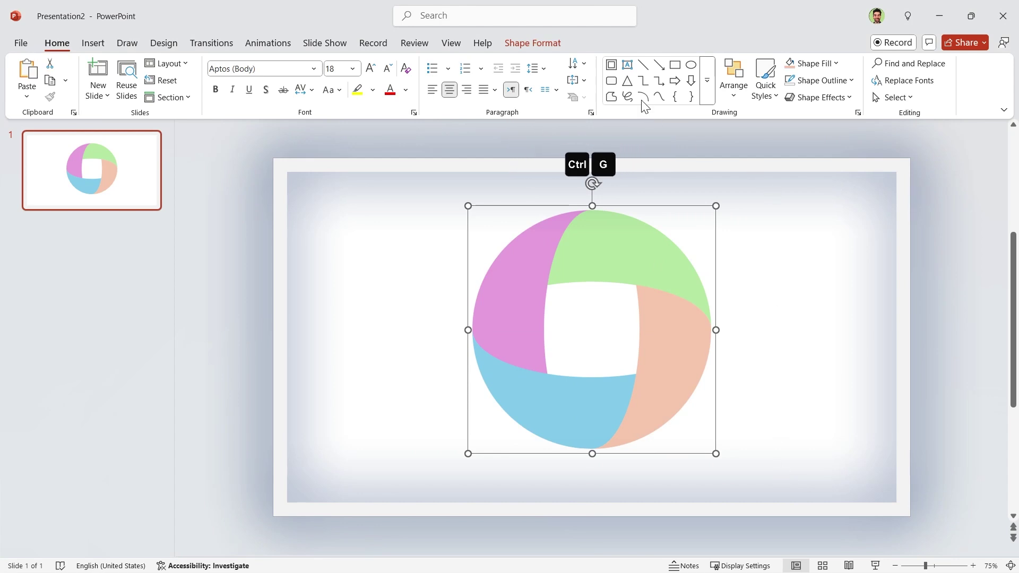
click(532, 42)
click(811, 64)
click(832, 159)
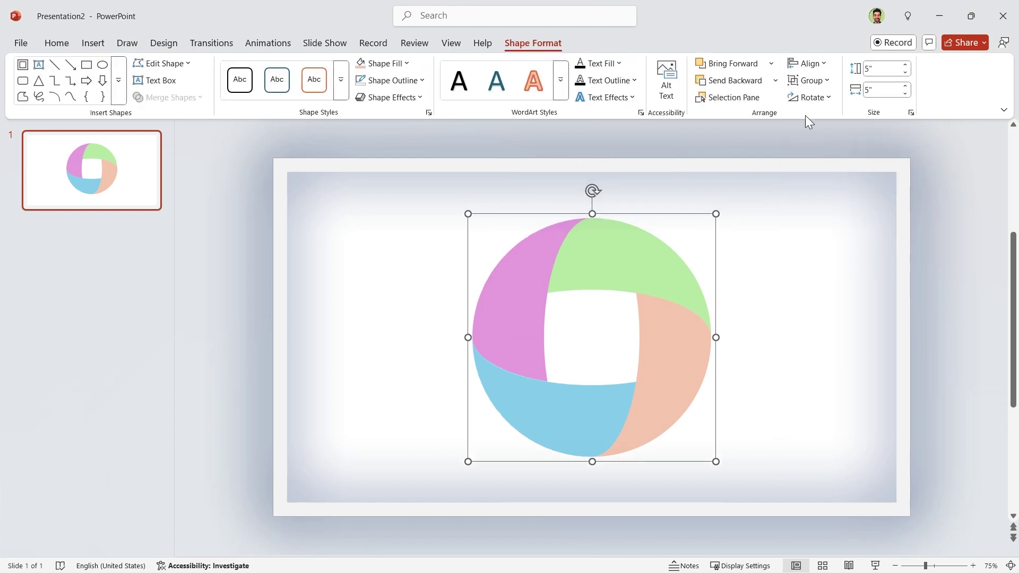
click(810, 64)
click(815, 108)
Set the ring group's rotation to -45° in Format Shape
right_click(629, 393)
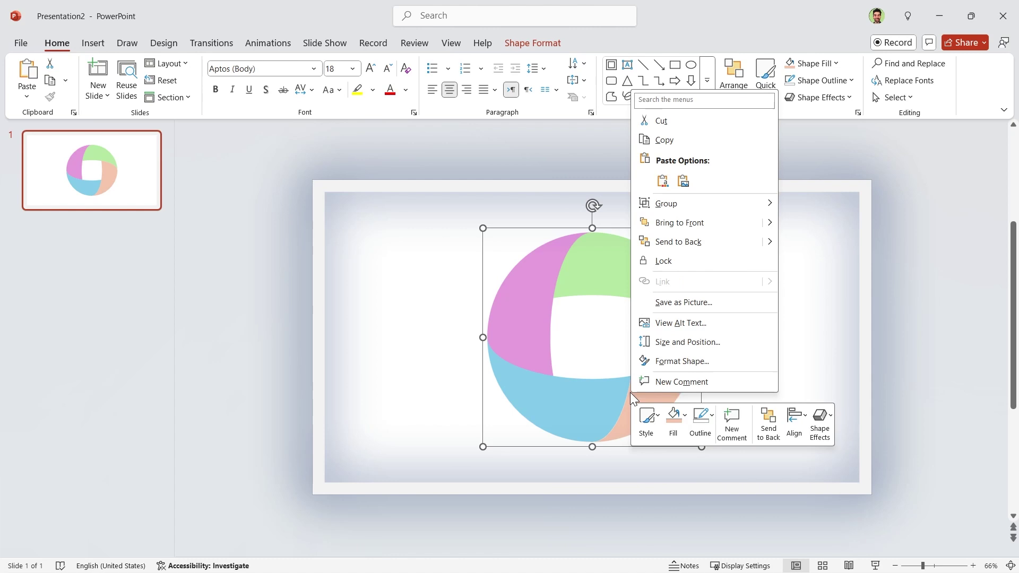
click(663, 365)
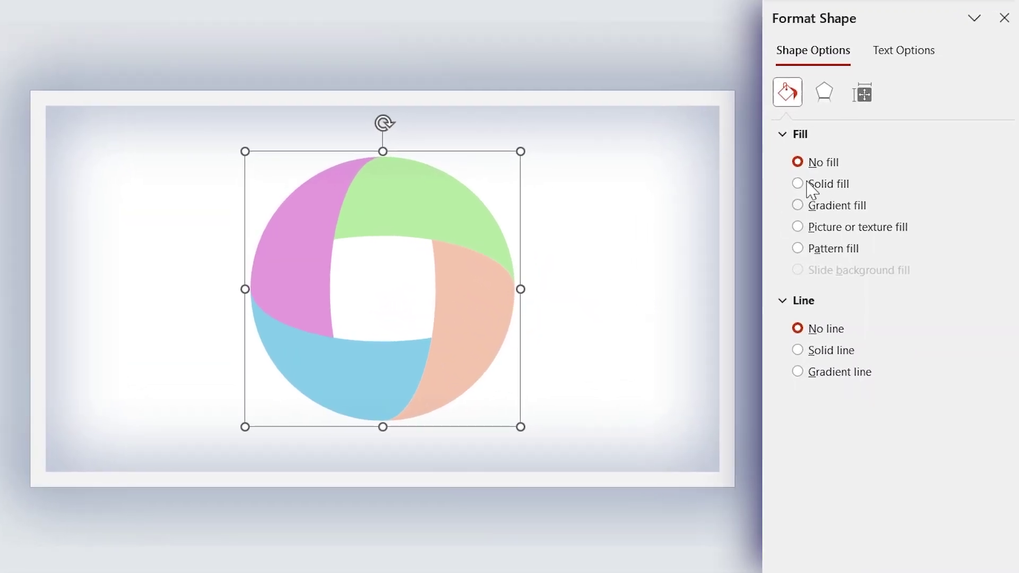
click(861, 95)
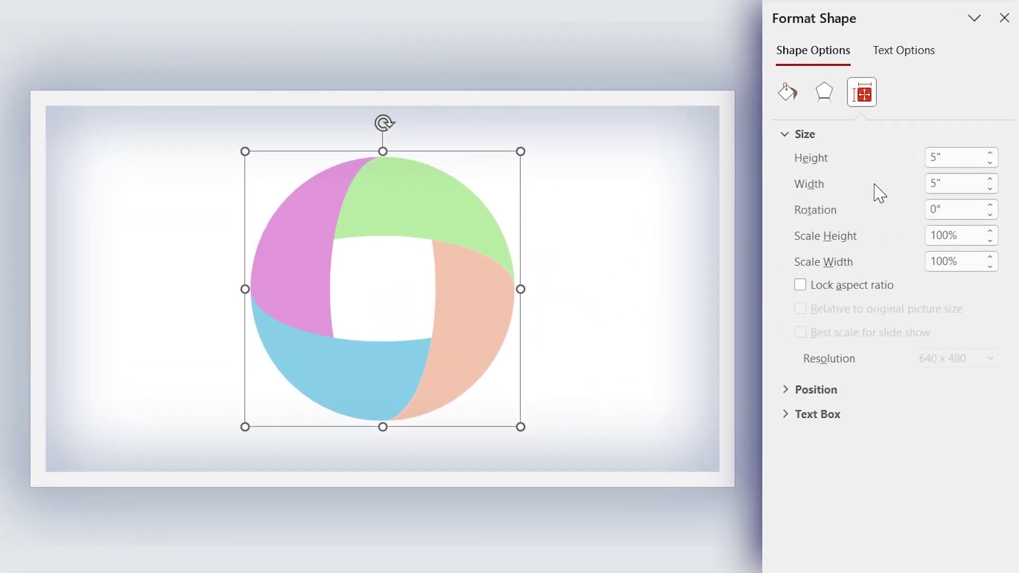
click(954, 209)
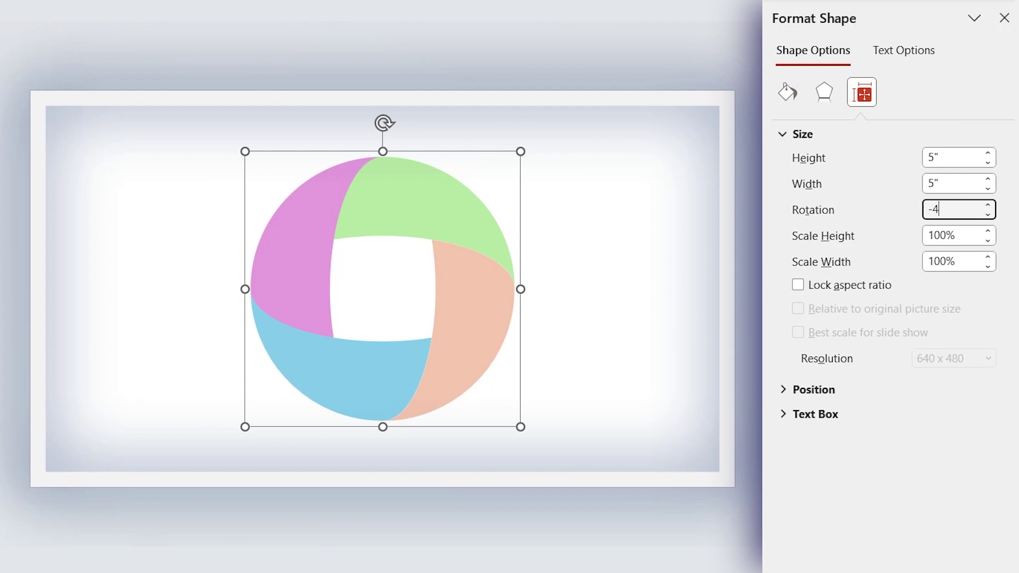
text(-45)
key(Return)
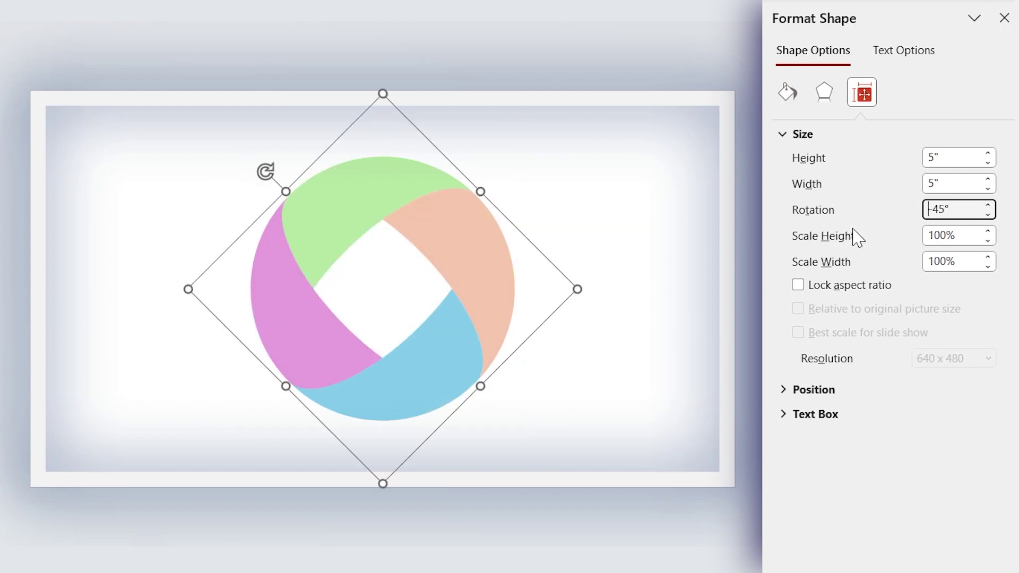
Ungroup the rotated ring into its four separate pieces
right_click(462, 275)
mouse_move(536, 36)
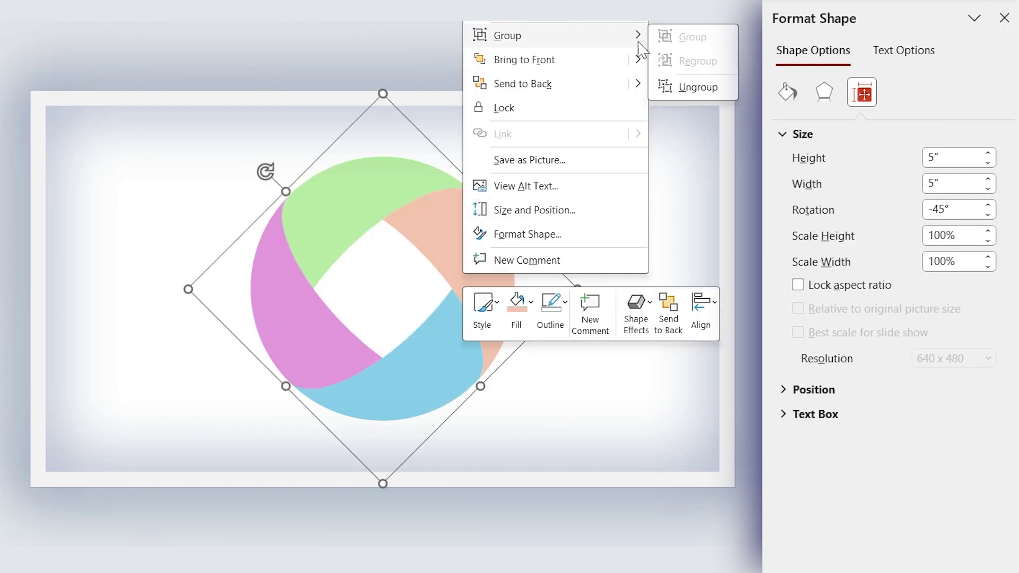
click(698, 87)
Give the ring pieces an Inner shadow preset with a 100 pt blur
click(824, 94)
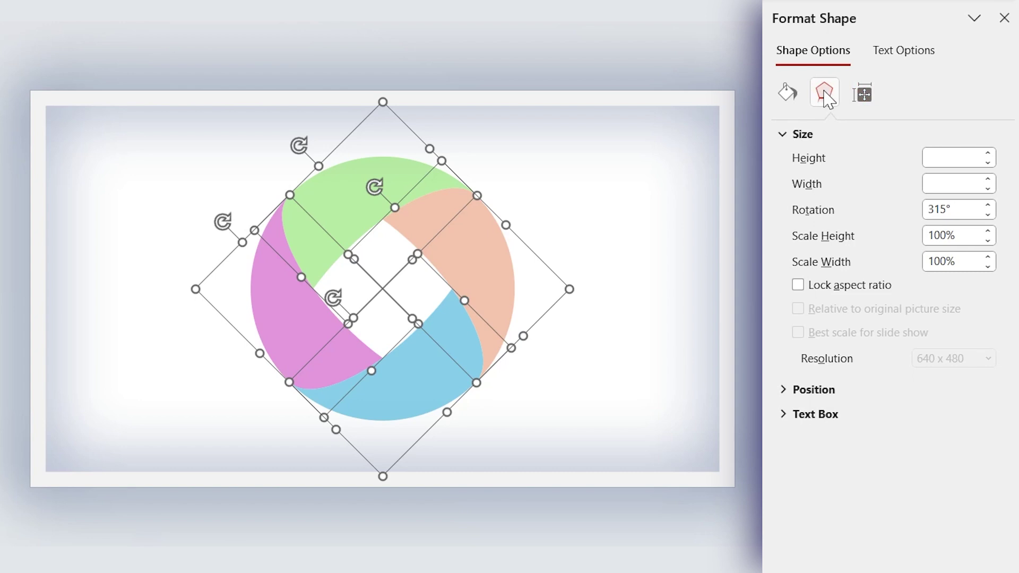
click(974, 160)
click(932, 524)
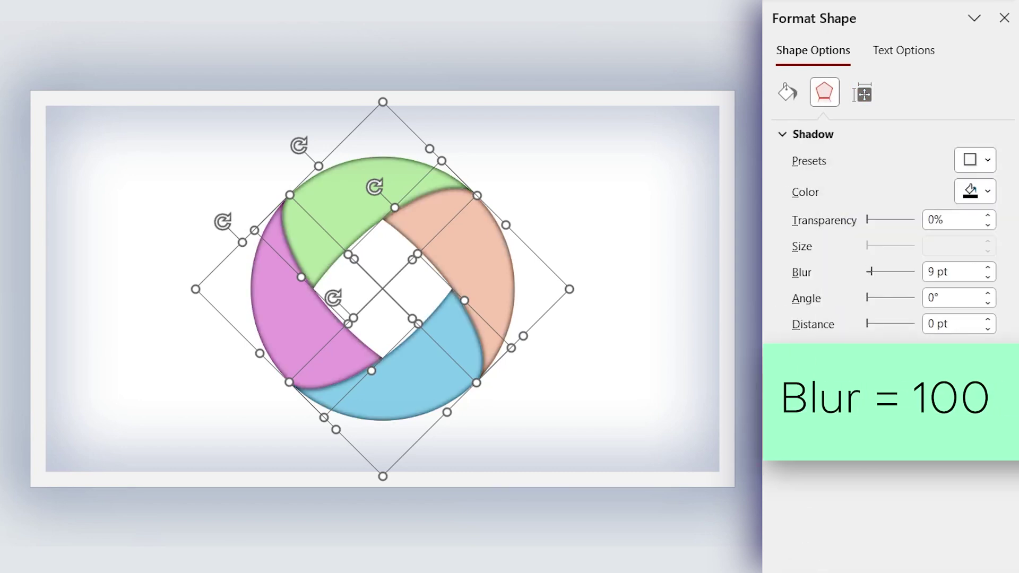
drag(947, 271, 914, 272)
text(100)
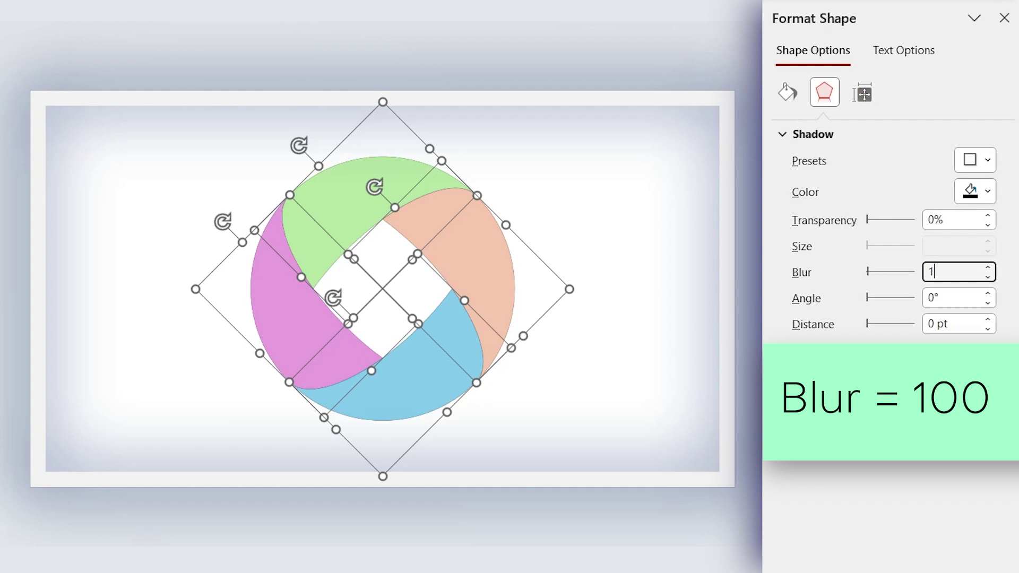
key(Return)
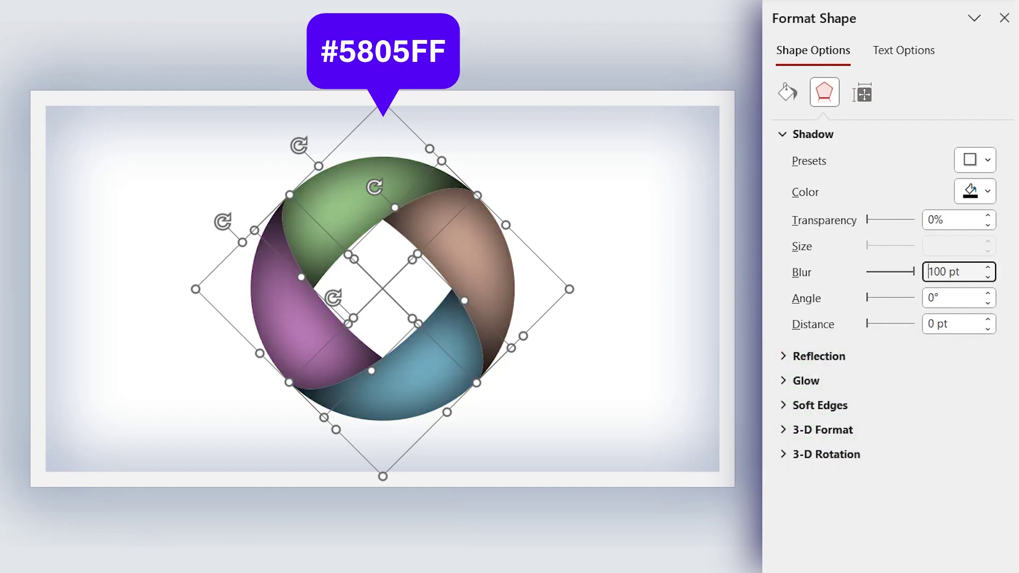
Set the ring pieces' shadow colour to custom purple #5805FF
click(982, 191)
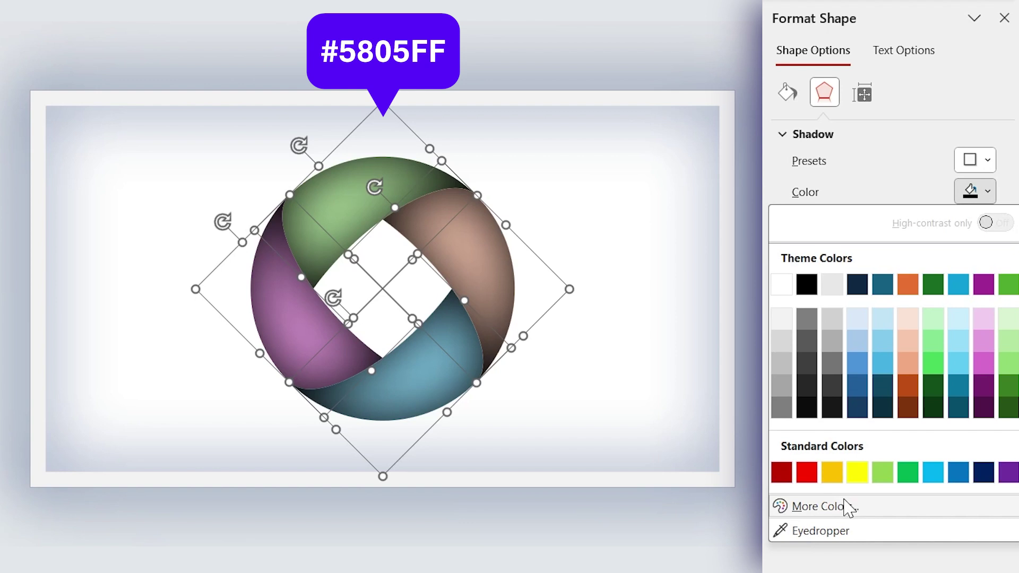
click(801, 505)
click(336, 164)
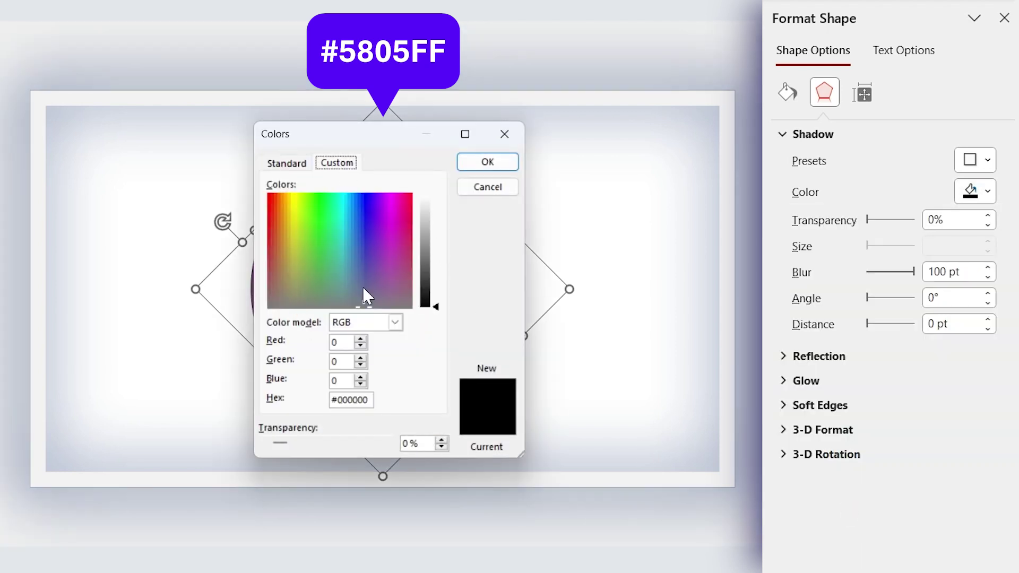
double_click(361, 403)
click(487, 162)
Fill all the ring pieces white
click(786, 99)
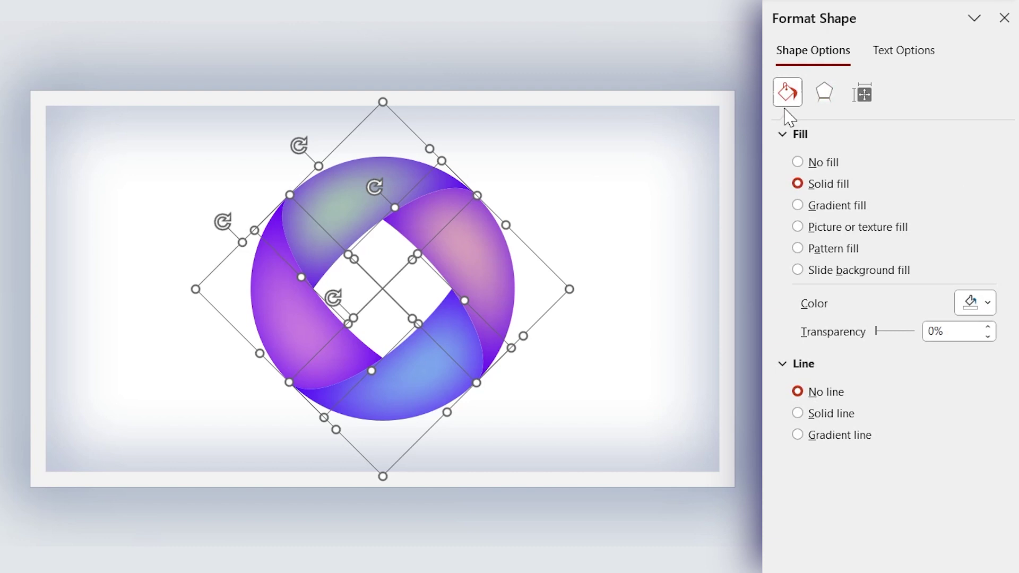
click(974, 305)
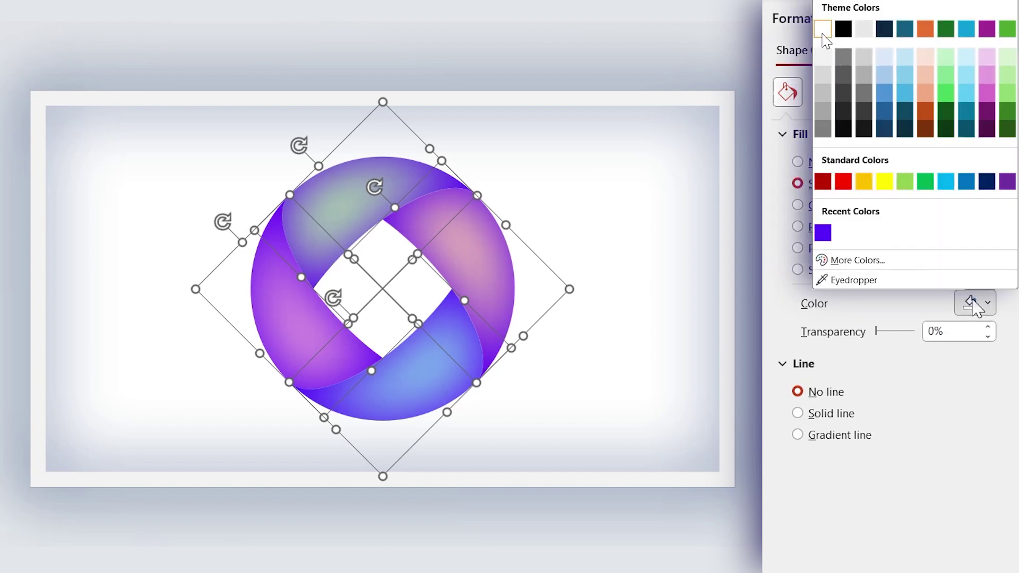
click(822, 29)
click(557, 432)
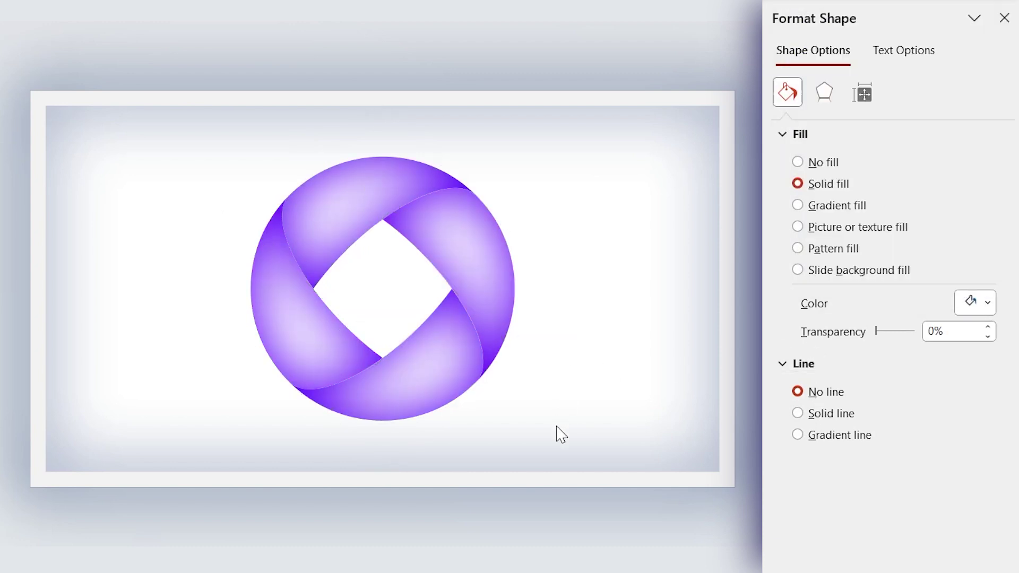
Change the upper and lower ring pieces' shadow colour to cyan #00A5CC
click(425, 397)
shift+click(367, 185)
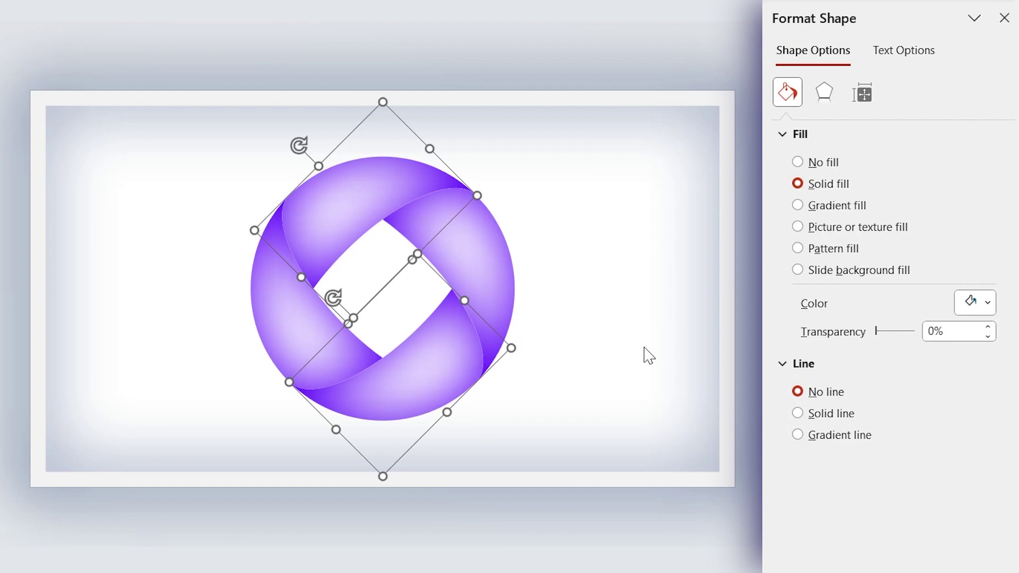
click(824, 93)
click(975, 191)
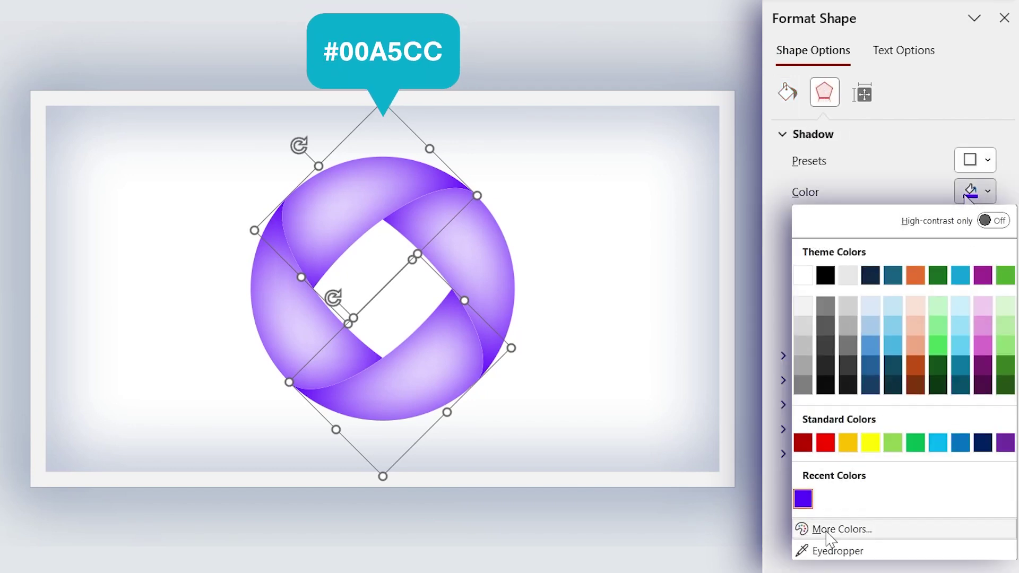
click(829, 529)
double_click(357, 402)
text(#00A5CC)
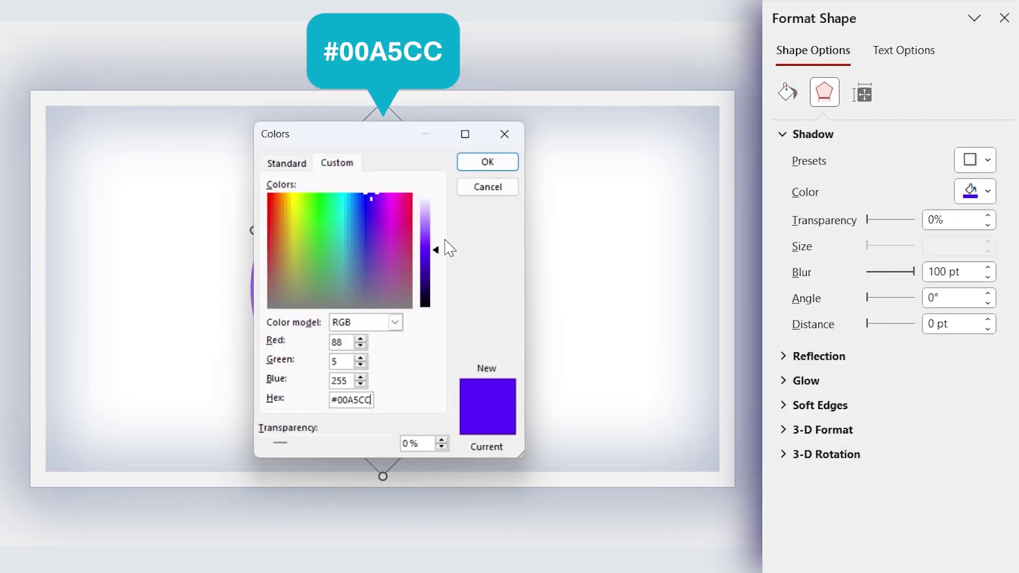
click(488, 162)
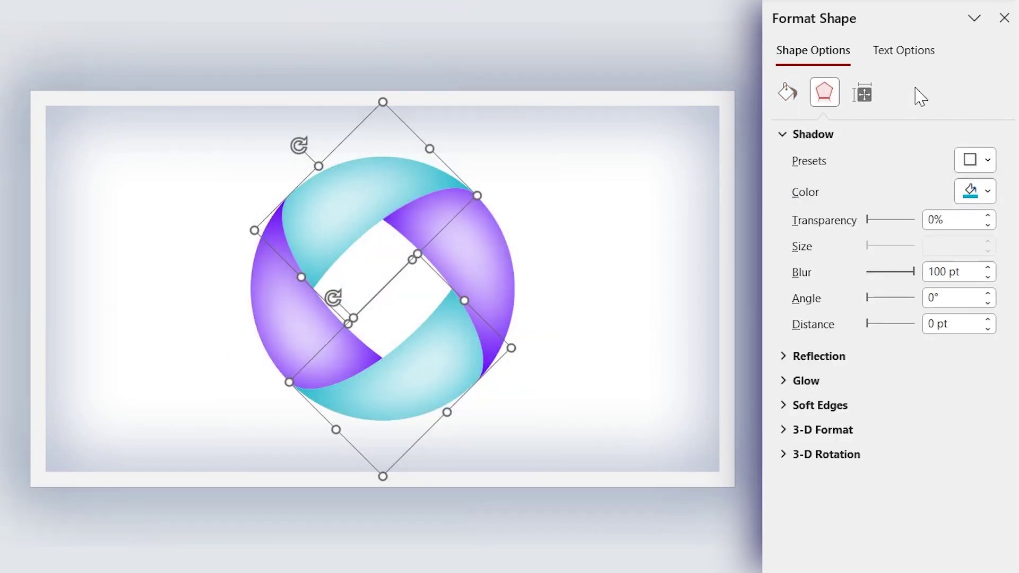
click(1004, 18)
Insert four stock icons, including the aperture icon, onto the slide
click(687, 528)
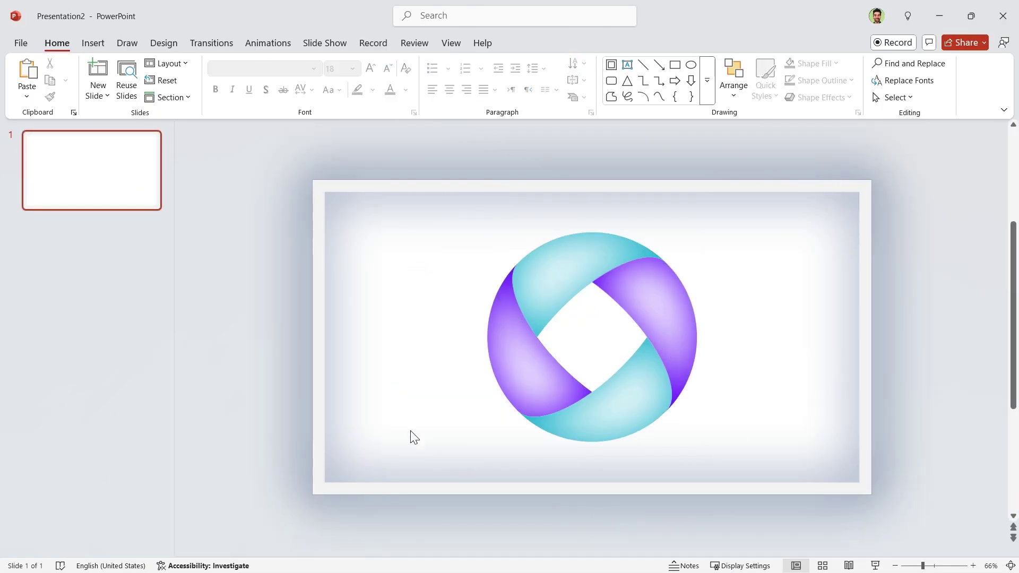
click(101, 47)
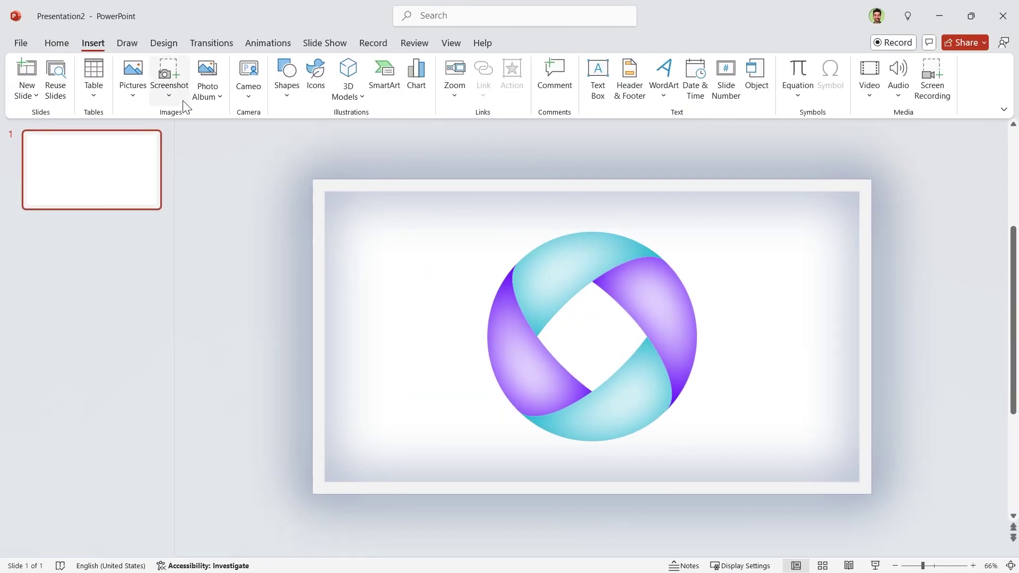
click(317, 91)
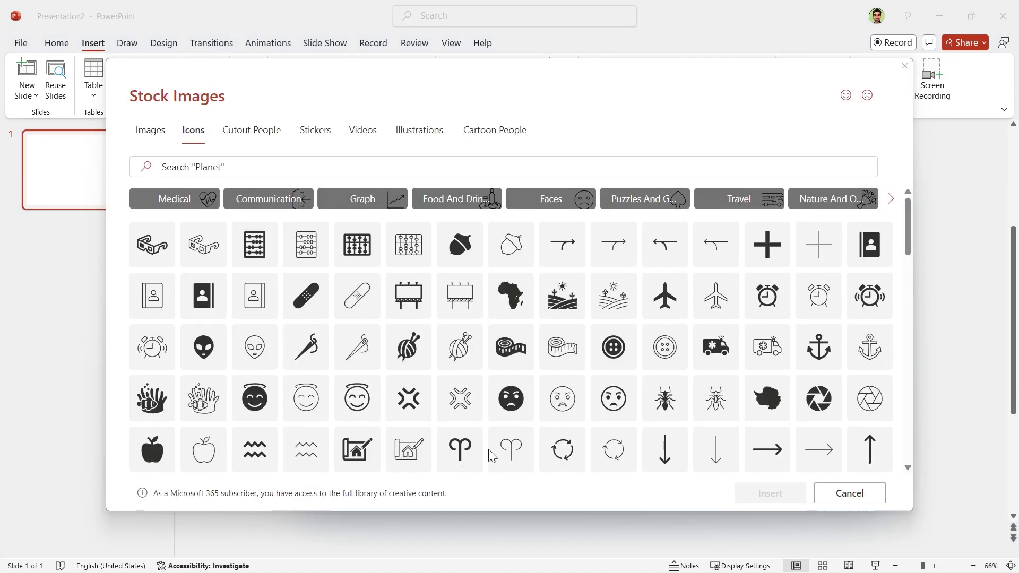
click(800, 413)
click(772, 496)
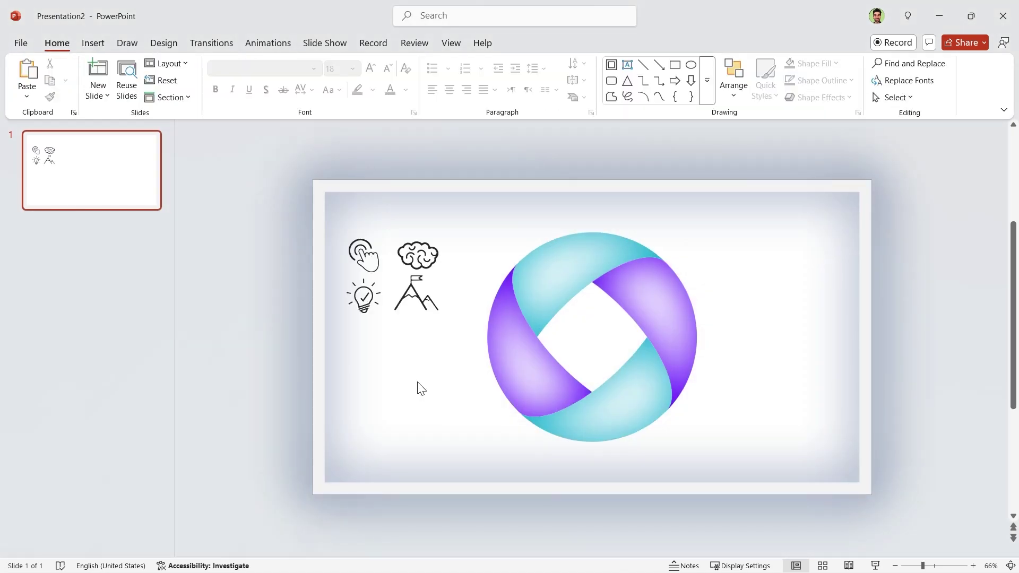
Move the brain icon onto the upper-right ring band and group it with that band
click(428, 268)
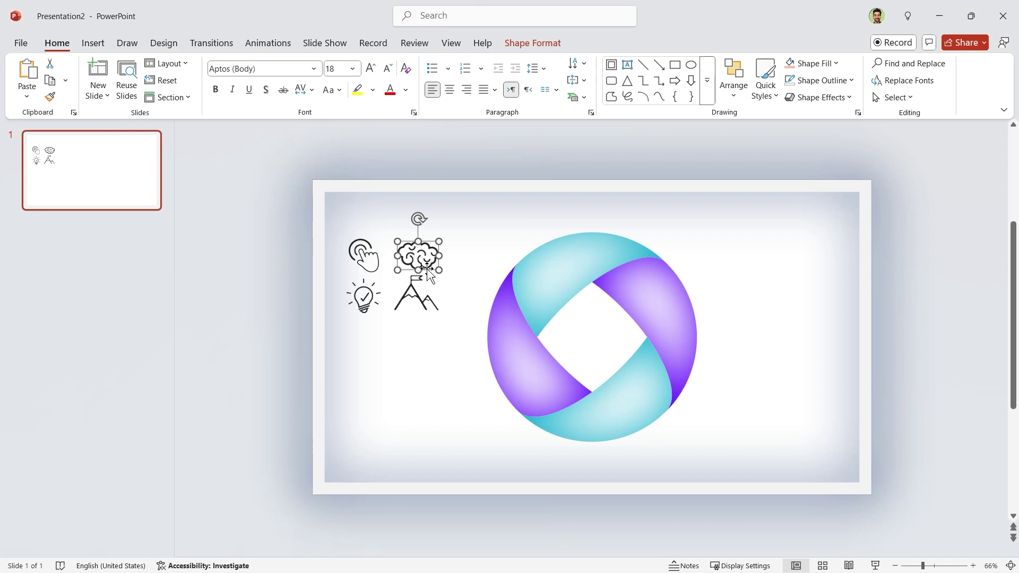
drag(428, 271, 652, 300)
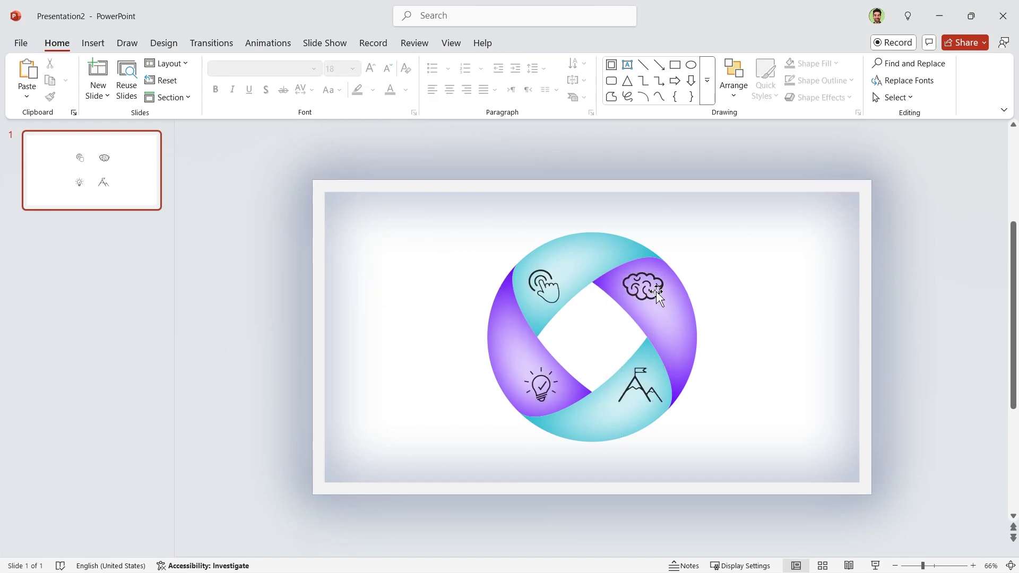
click(657, 294)
shift+click(684, 333)
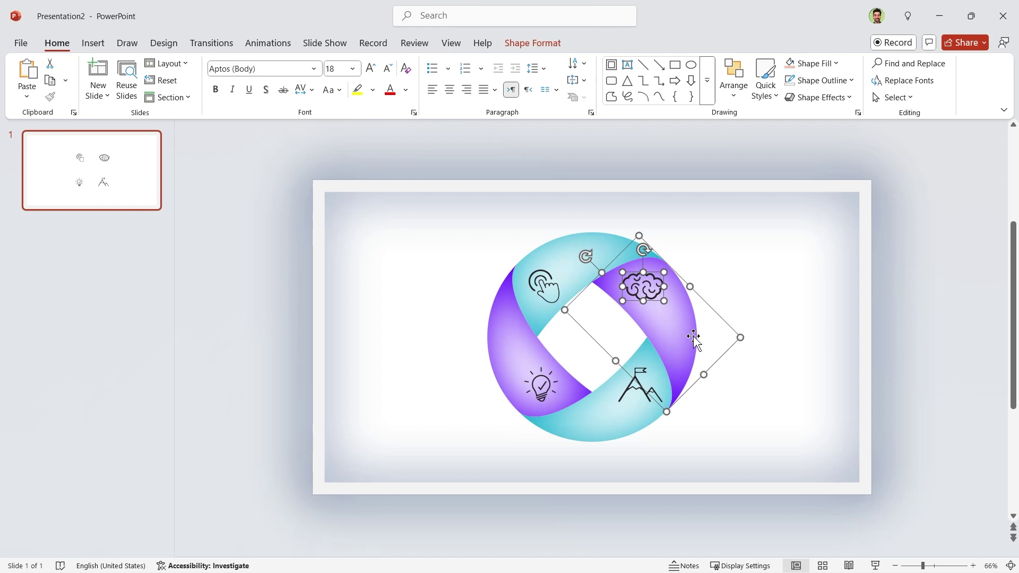
key(ctrl+g)
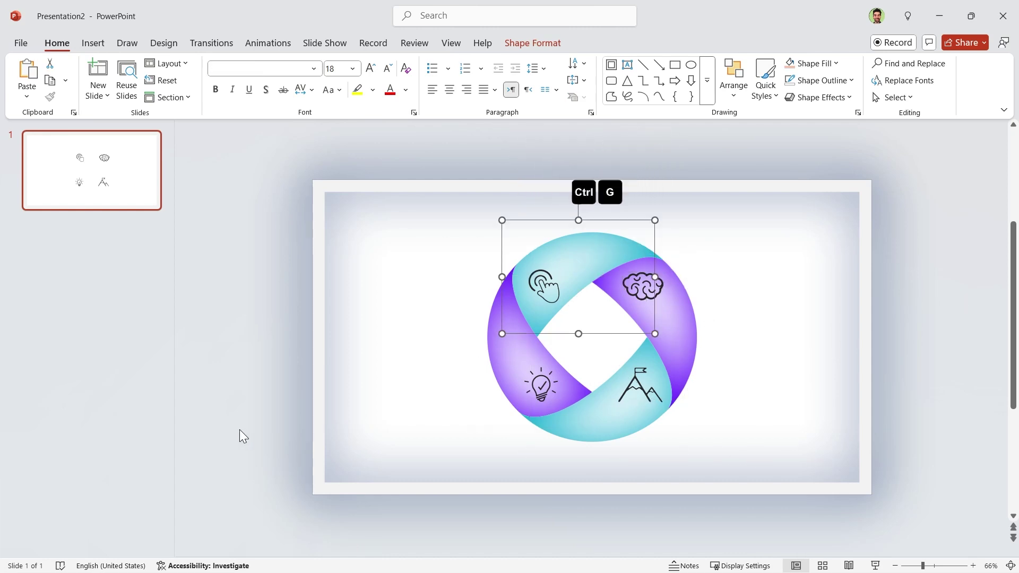
Group another icon with its ring band, then begin adding a text box
click(756, 245)
click(627, 64)
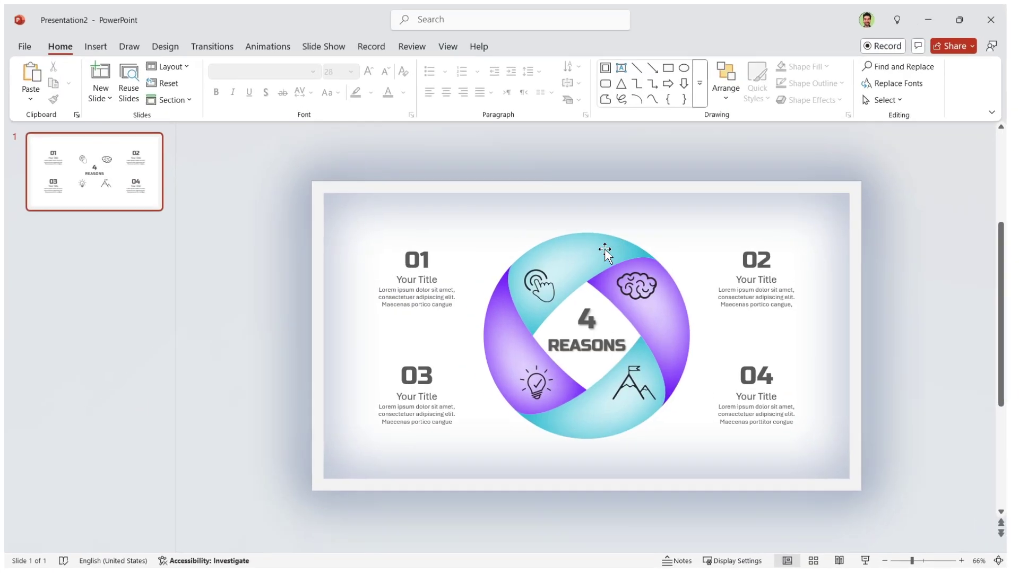
Select the ring groups and the 01–04 text blocks together and apply the Fly In animation
click(579, 289)
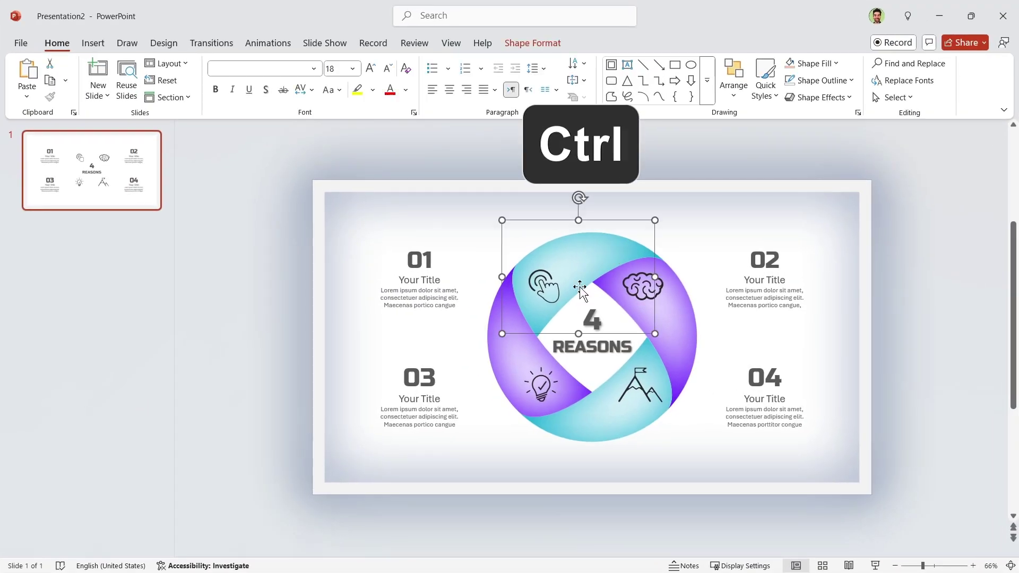
ctrl+click(604, 419)
ctrl+click(684, 329)
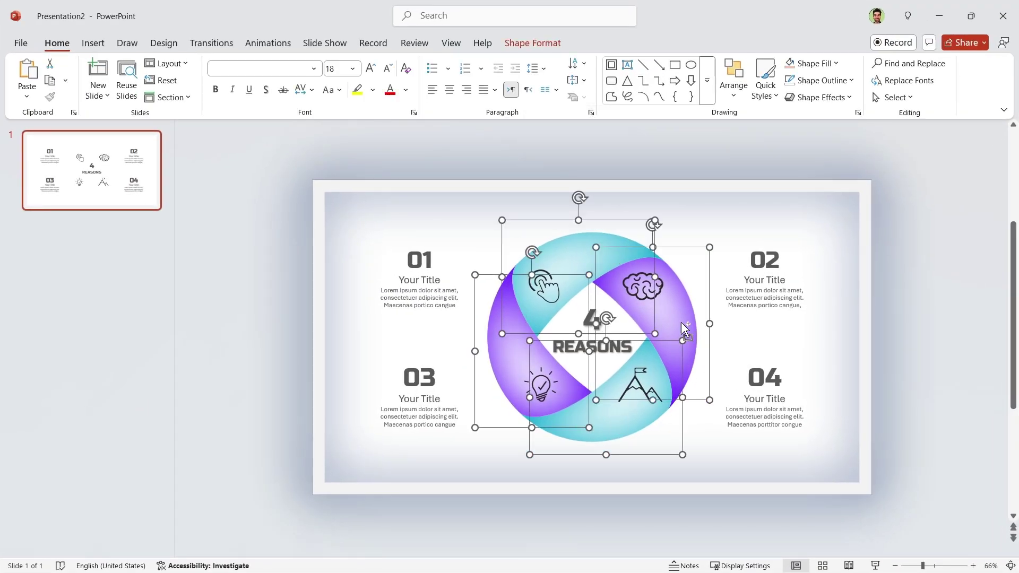
ctrl+click(796, 296)
ctrl+click(778, 415)
ctrl+click(434, 361)
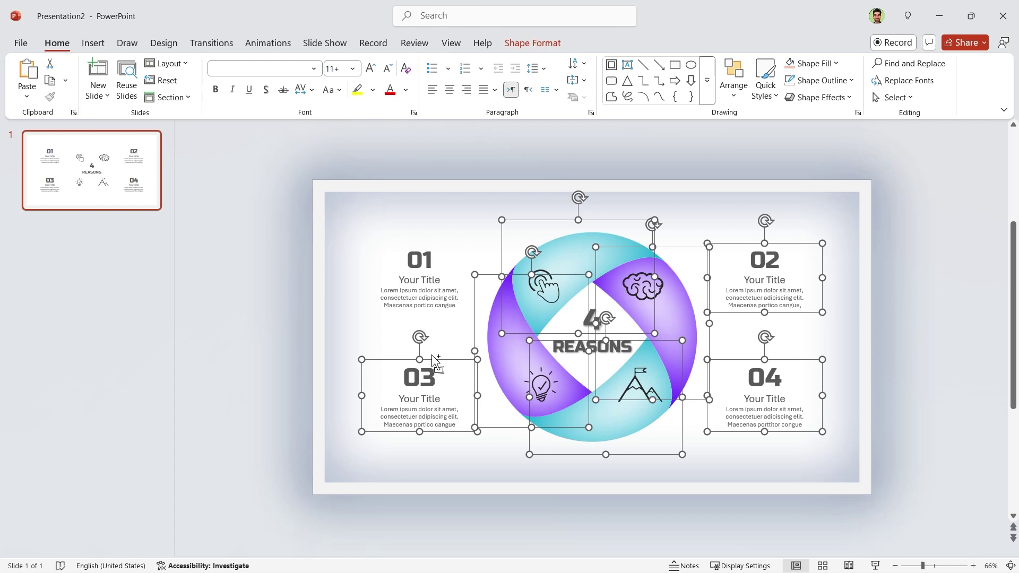
ctrl+click(434, 276)
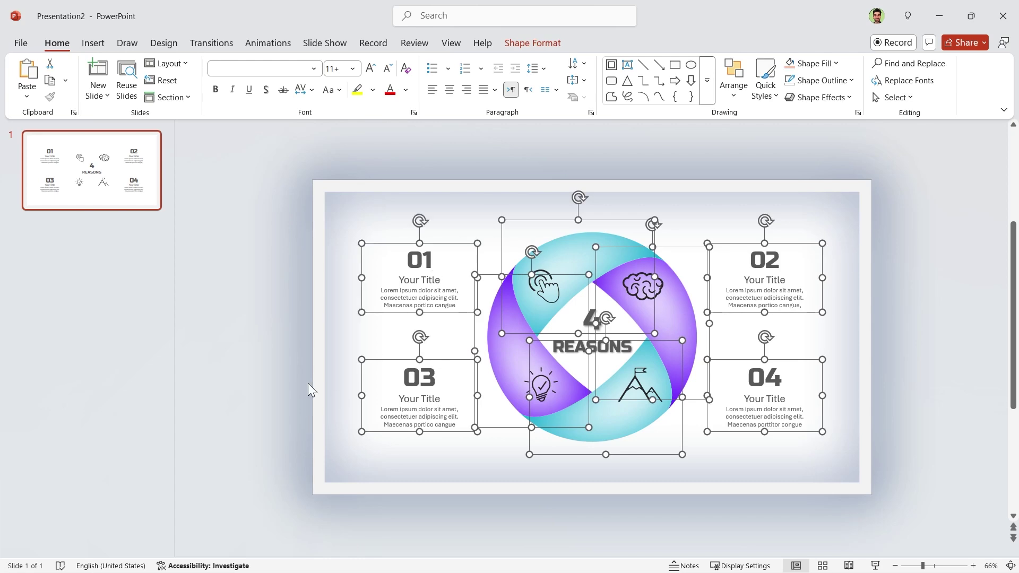
click(248, 43)
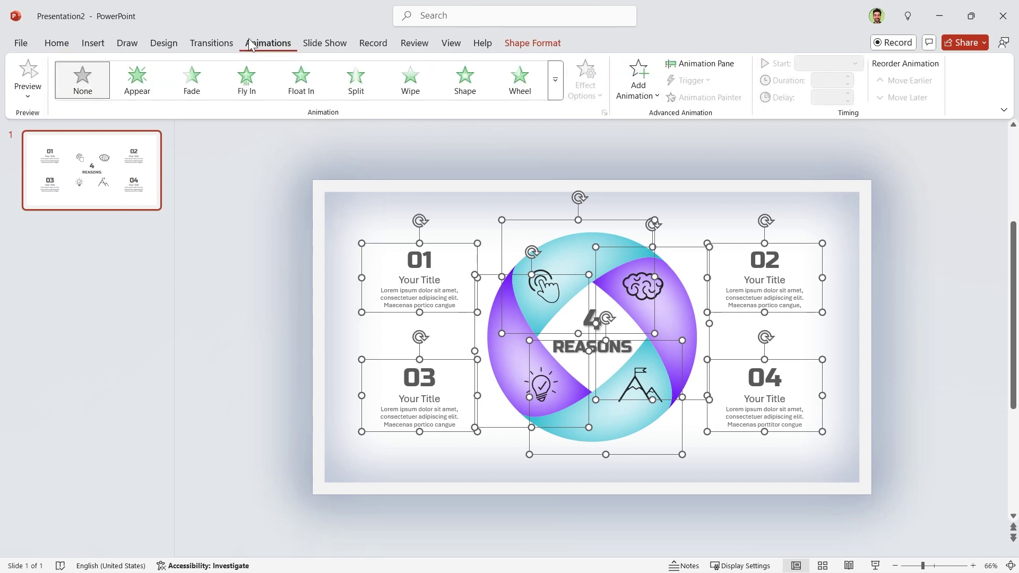
click(257, 82)
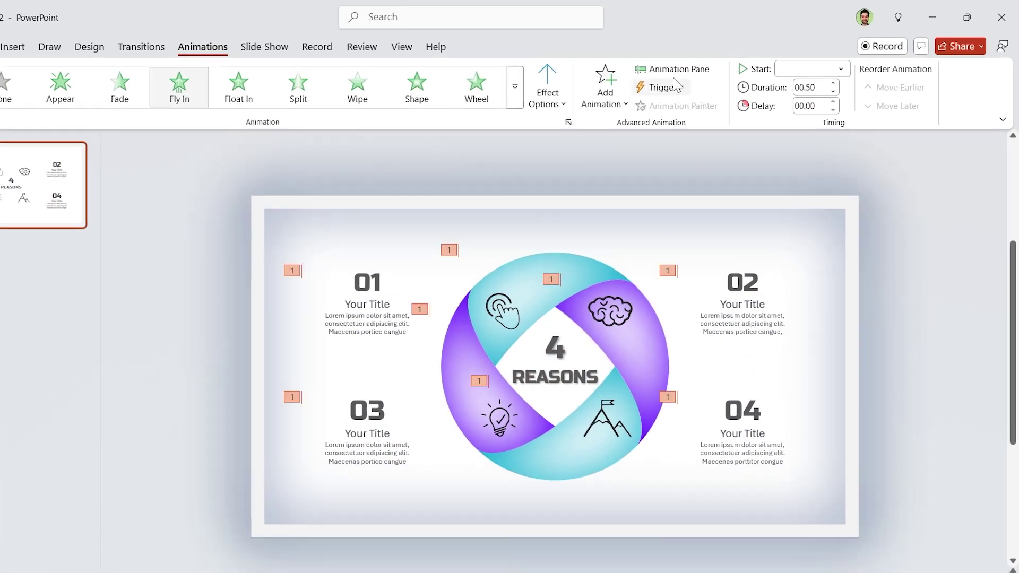
Set all the animations to start With Previous with a 2.5-second duration
click(701, 64)
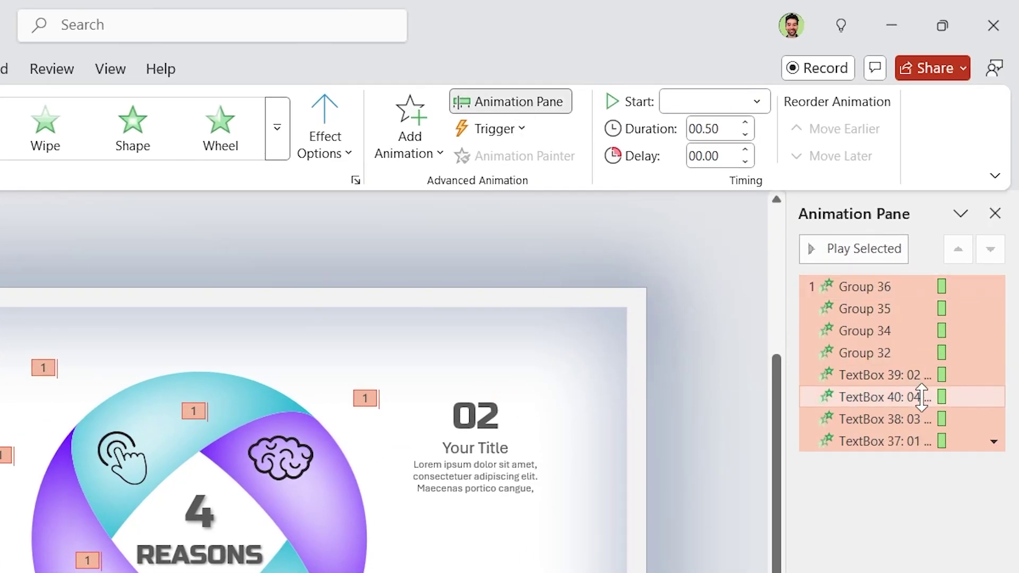
click(757, 103)
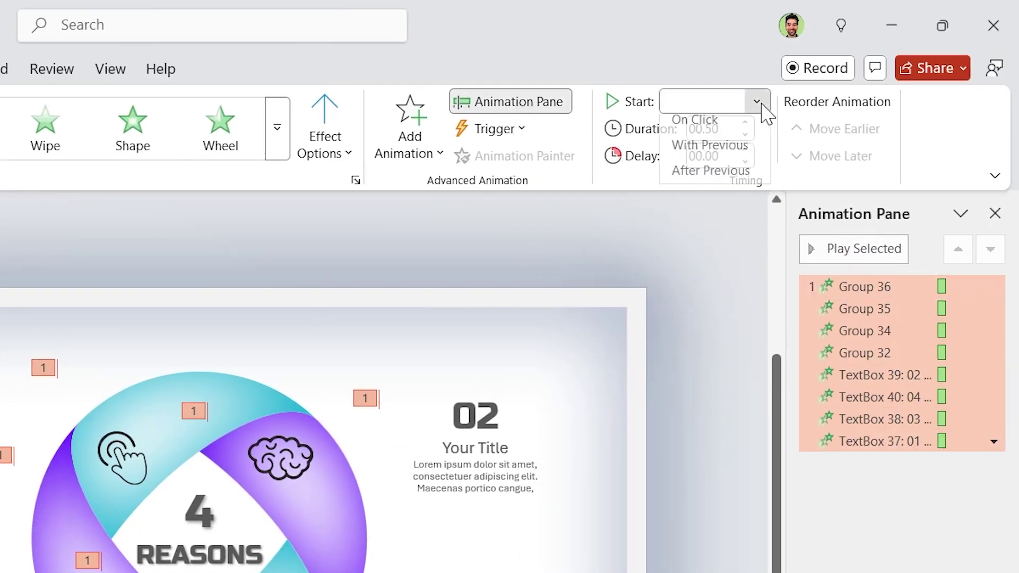
click(728, 155)
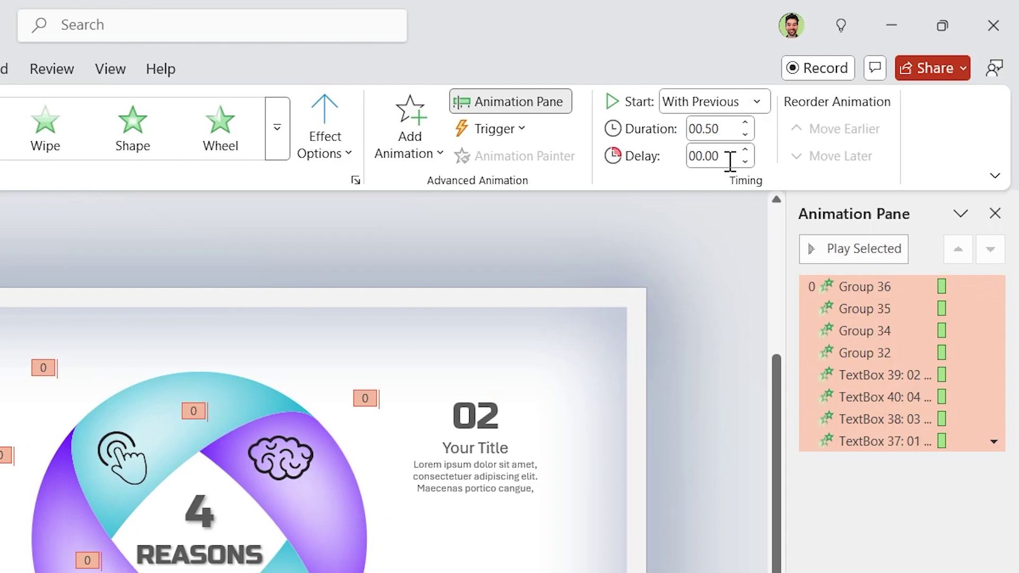
click(730, 129)
text(2)
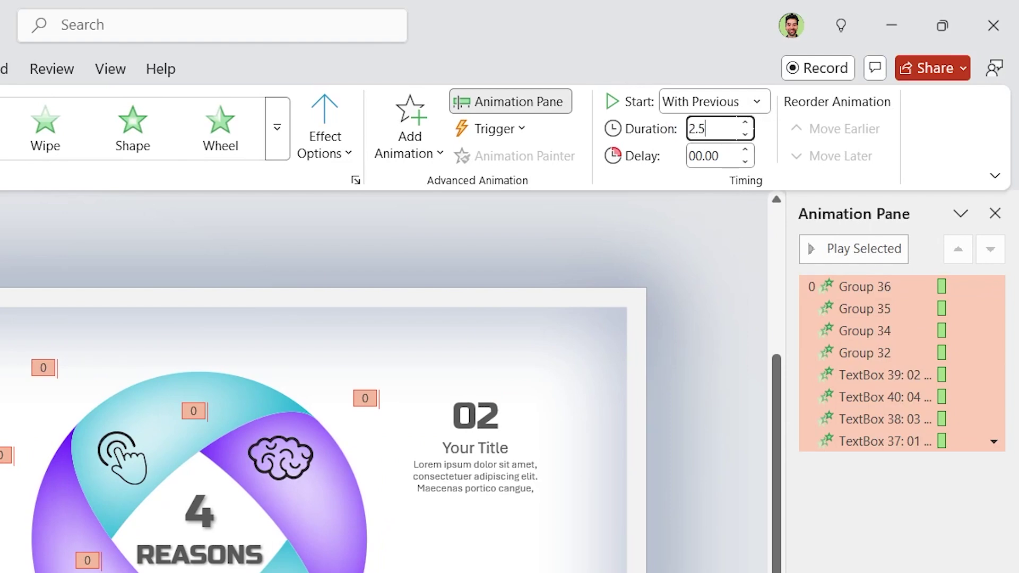
text(.5)
key(Return)
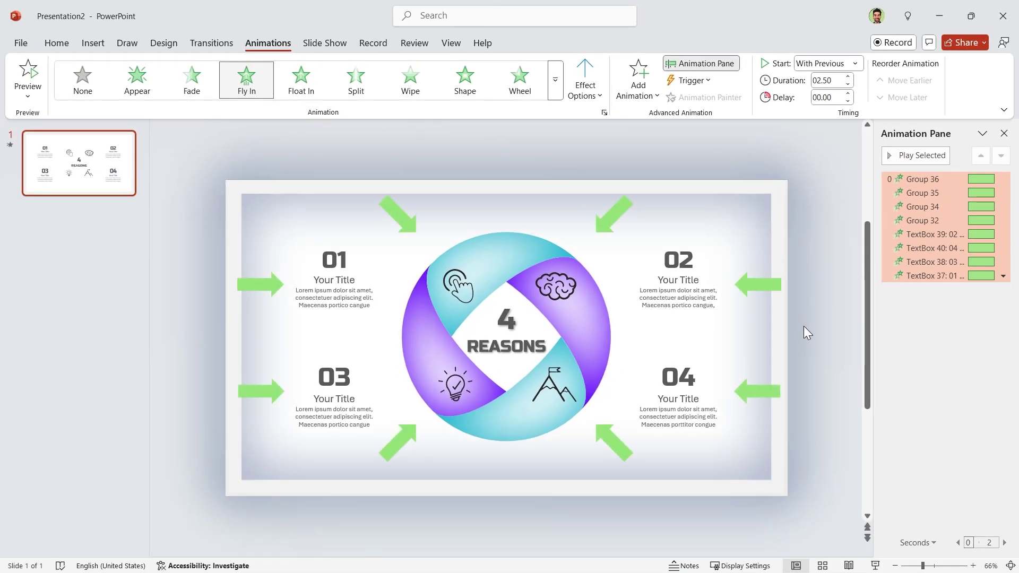
Make ring piece Group 36 fly in from the top-left and Group 32 from the top-right
click(594, 90)
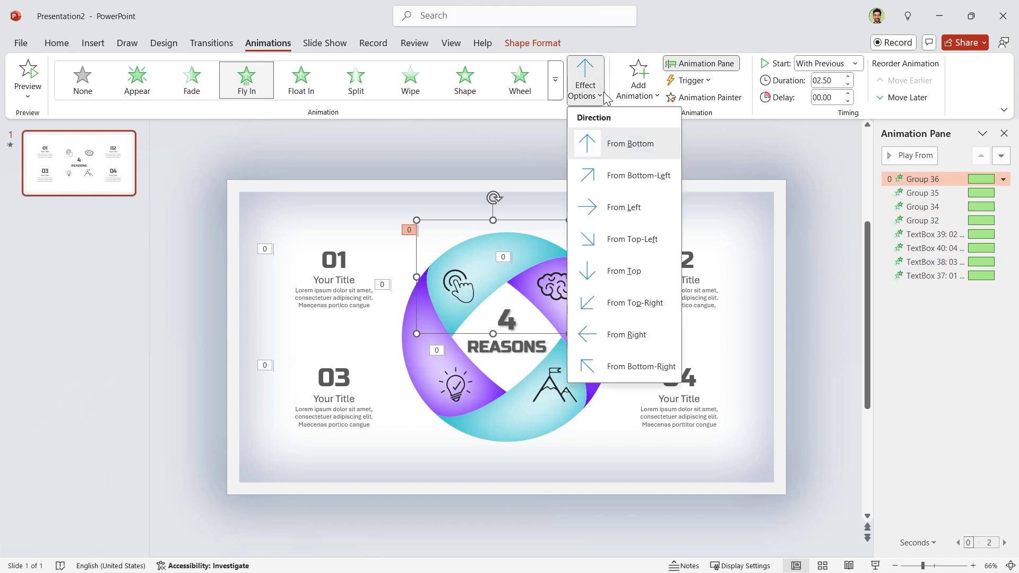
click(624, 237)
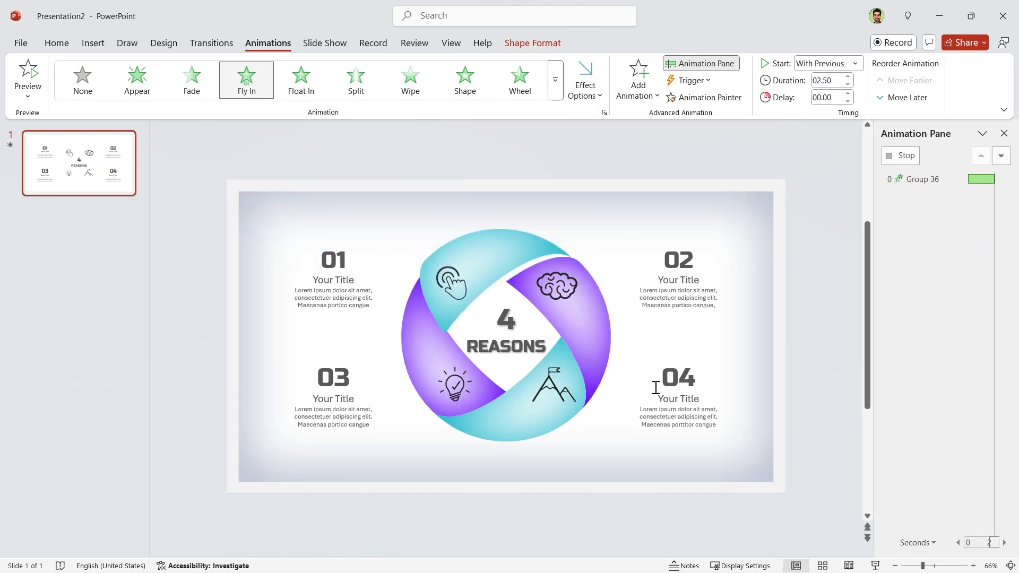
click(610, 249)
click(594, 90)
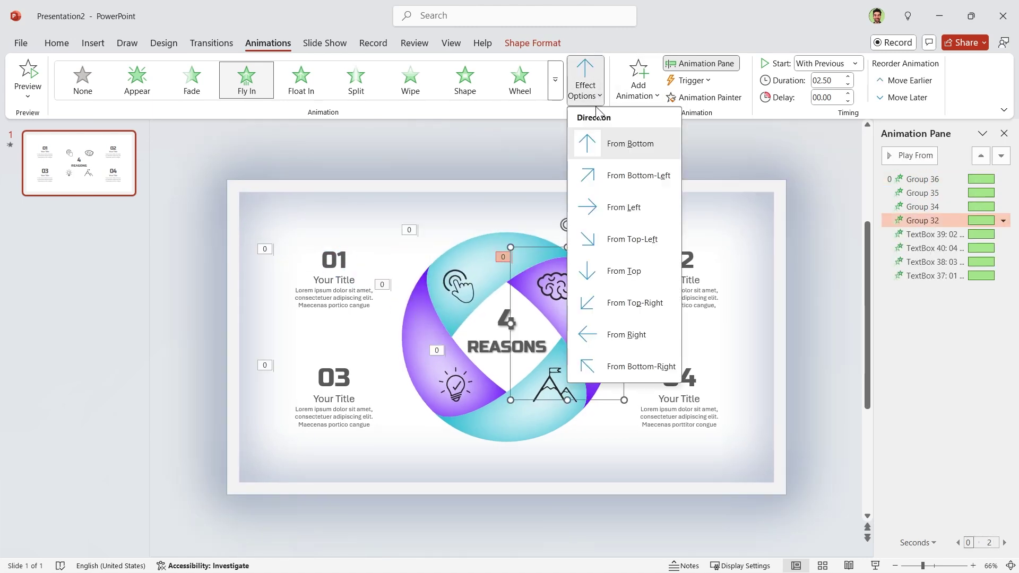
click(626, 304)
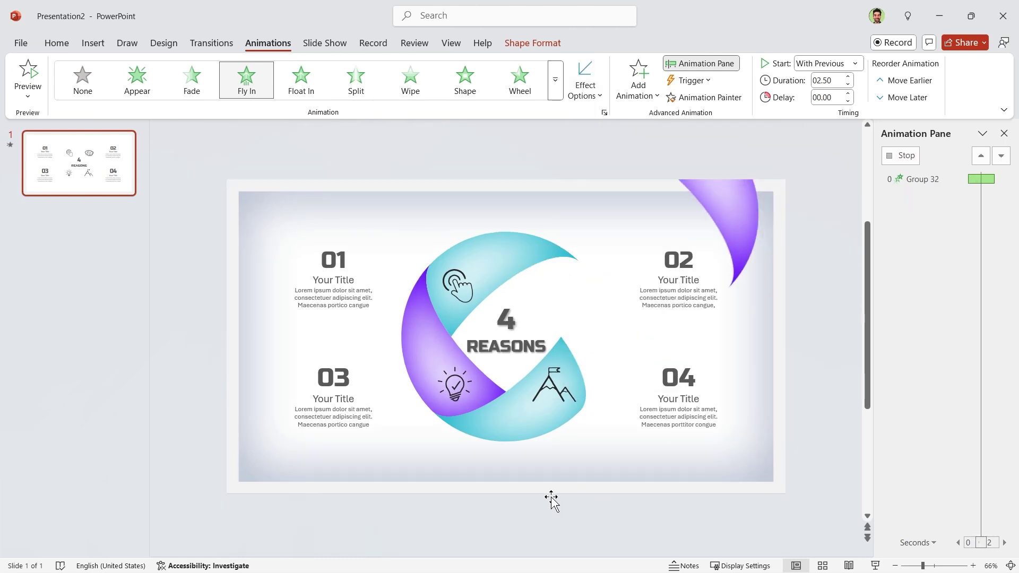
click(461, 435)
key(Tab)
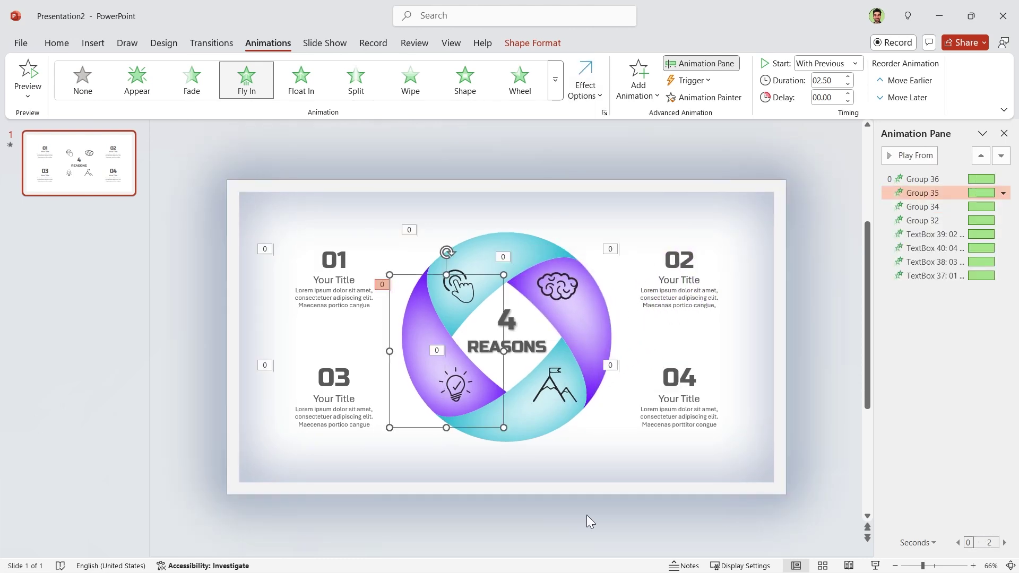
key(Escape)
Make text blocks 01 and 03 fly in from the left
click(342, 306)
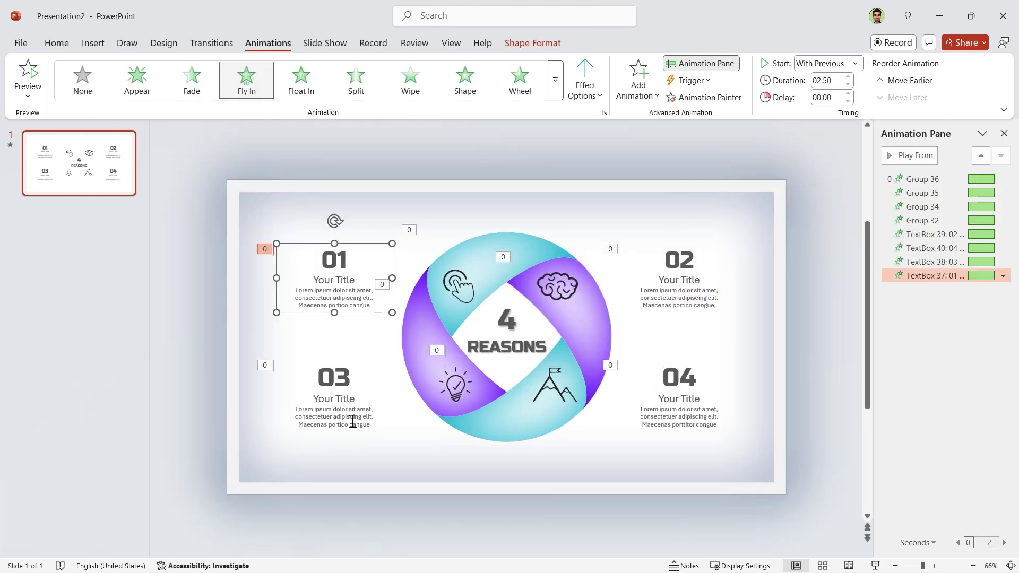
shift+click(353, 421)
click(585, 80)
click(619, 211)
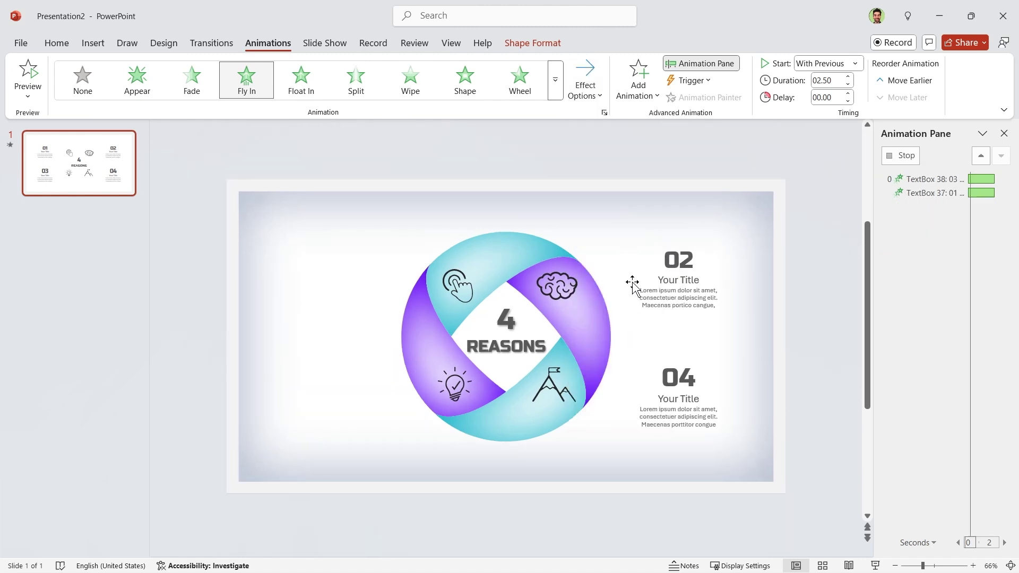
Make text blocks 02 and 04 fly in from the right
click(814, 308)
click(694, 299)
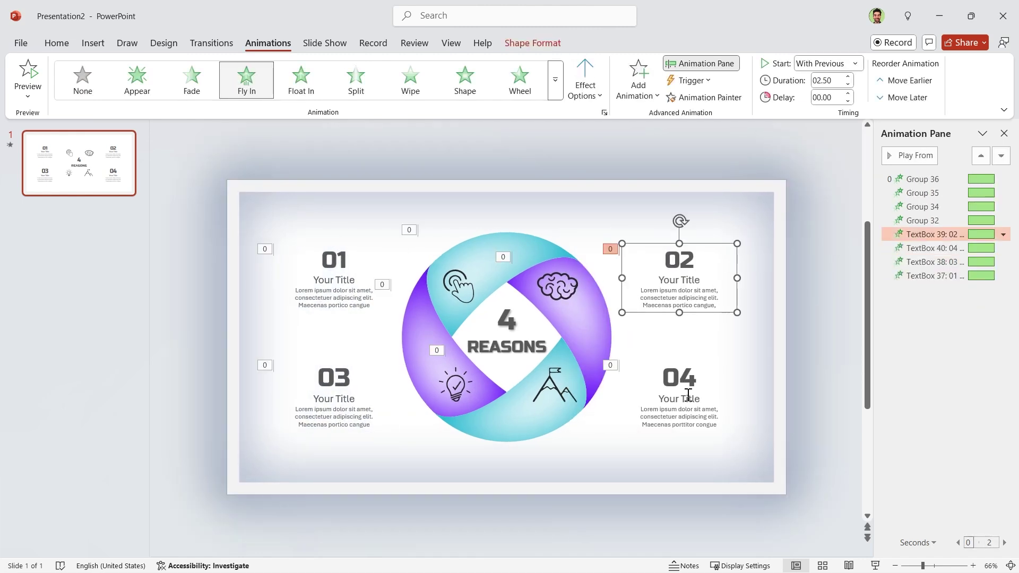
shift+click(688, 395)
click(585, 79)
click(629, 333)
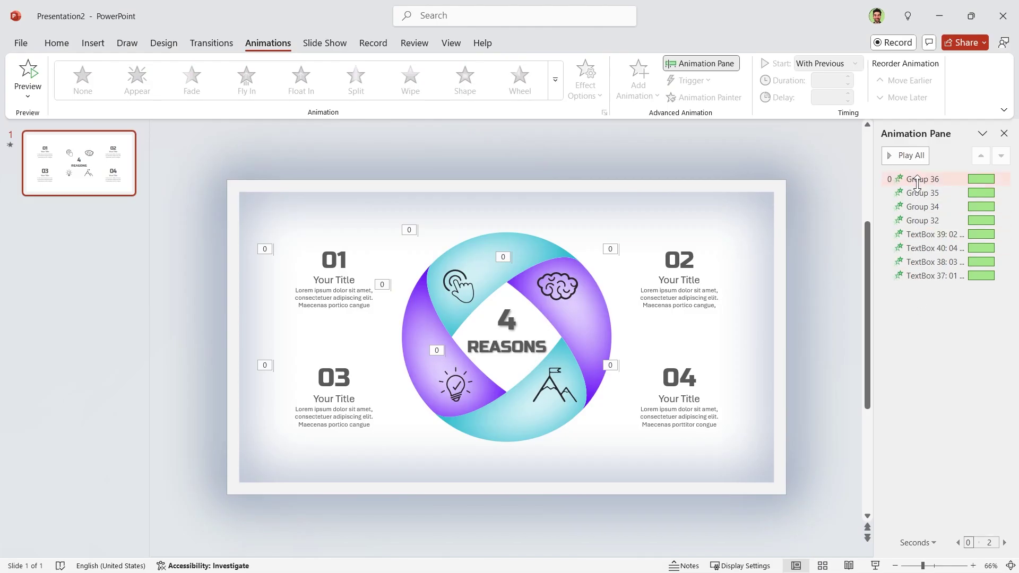
Select all eight animations and set Fly In smooth start to 0.5 s and bounce end to 1.25 s
click(917, 183)
shift+click(919, 276)
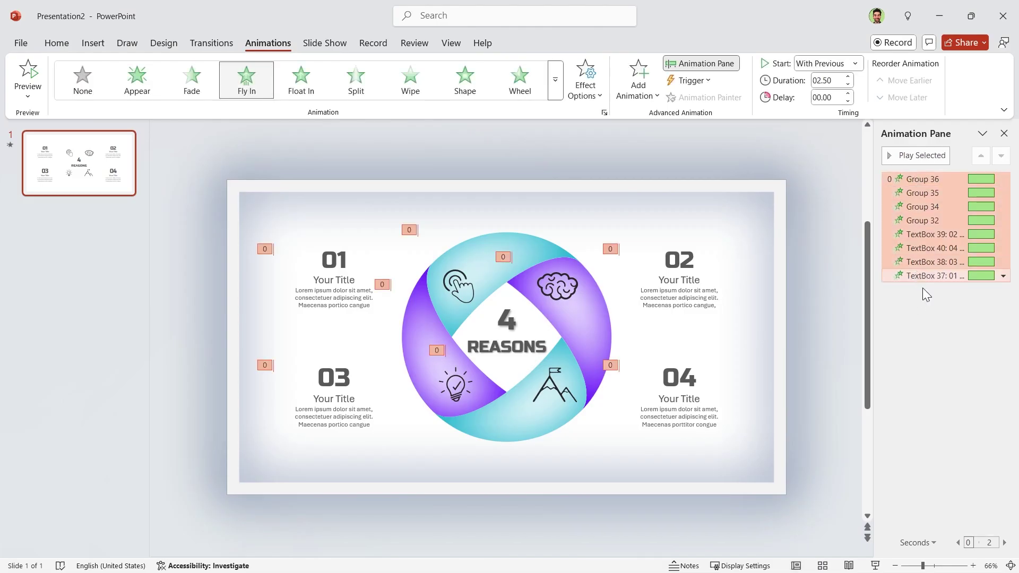
click(603, 113)
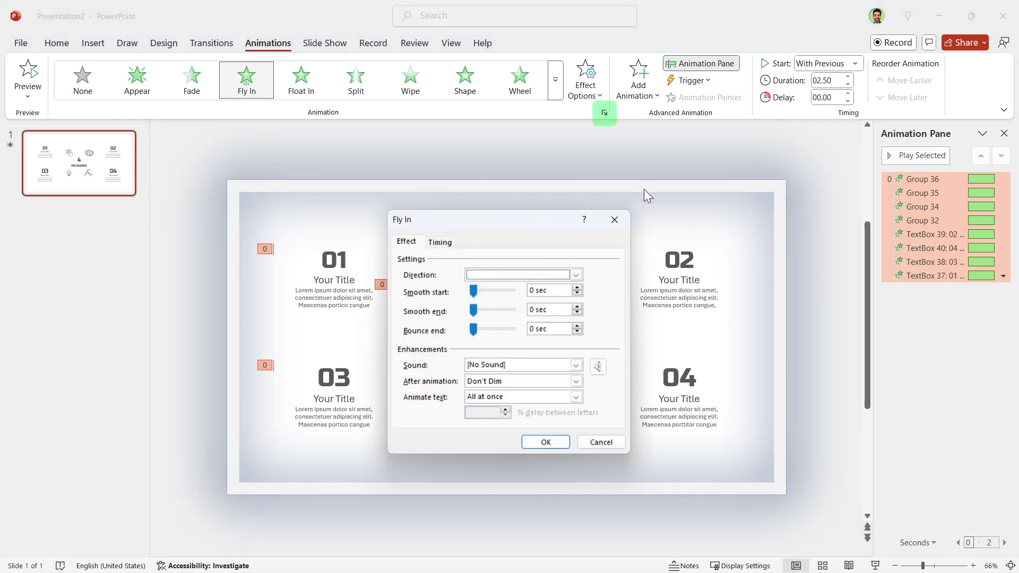
double_click(523, 290)
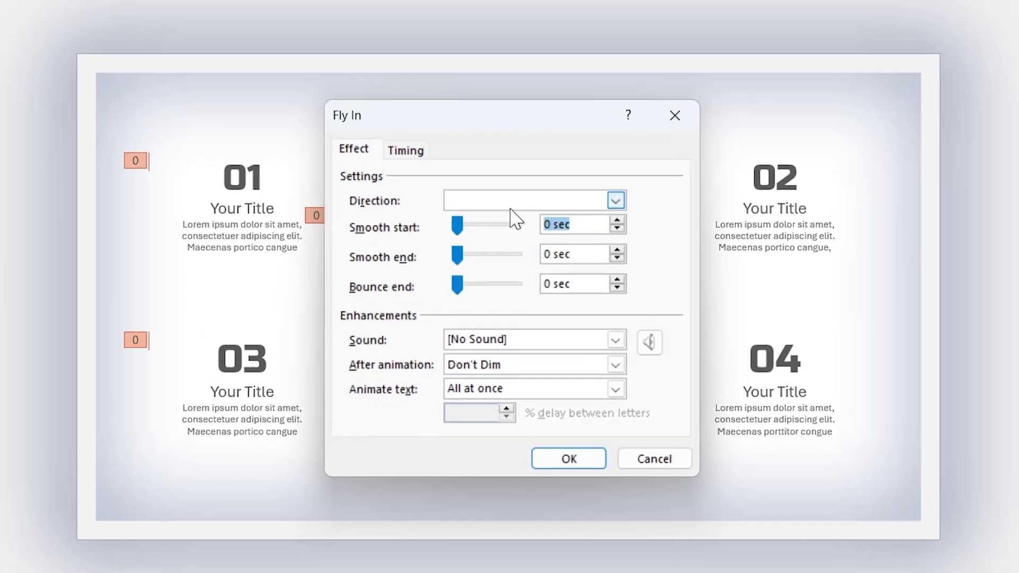
text(0.5)
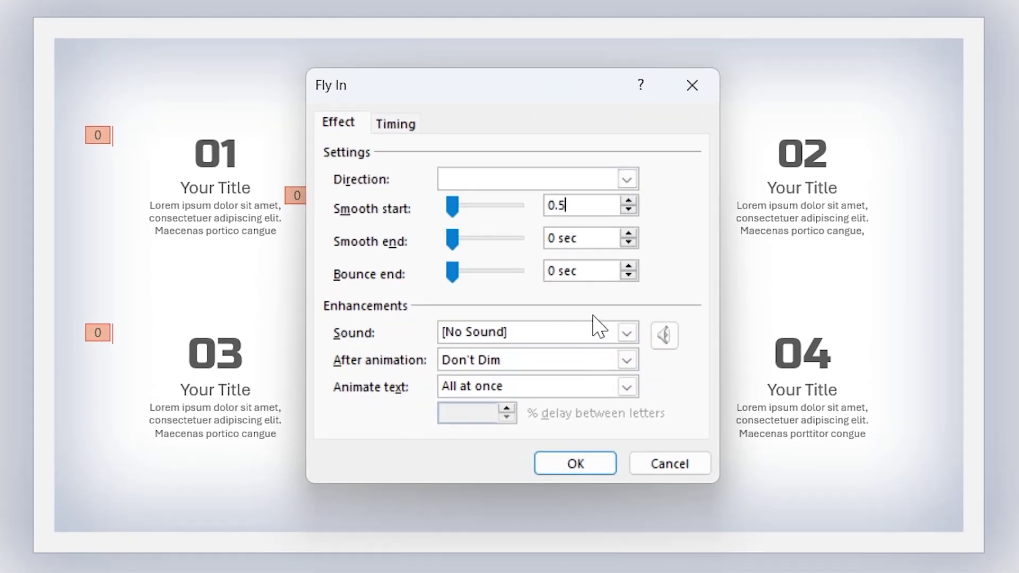
double_click(597, 278)
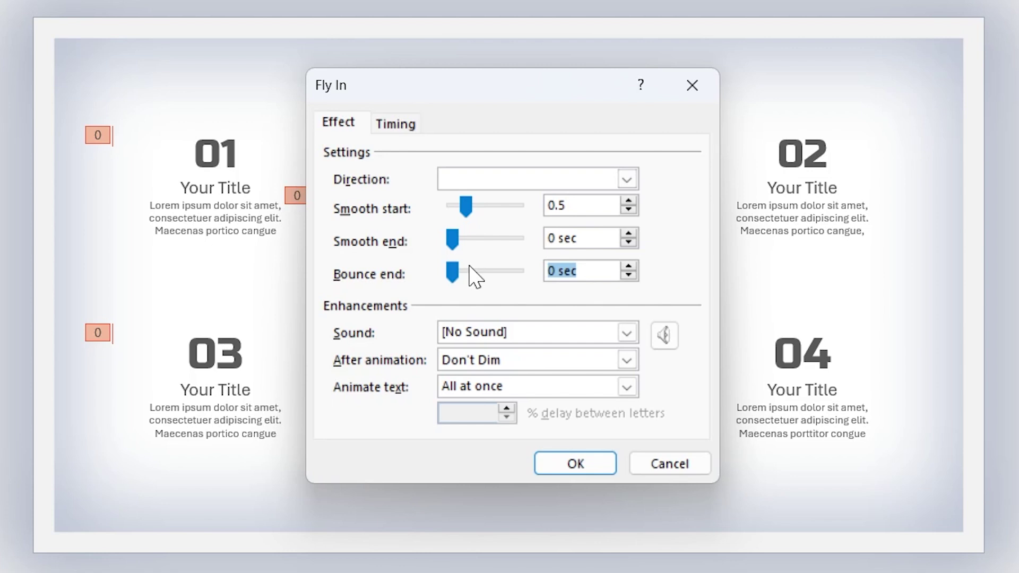
text(1.25)
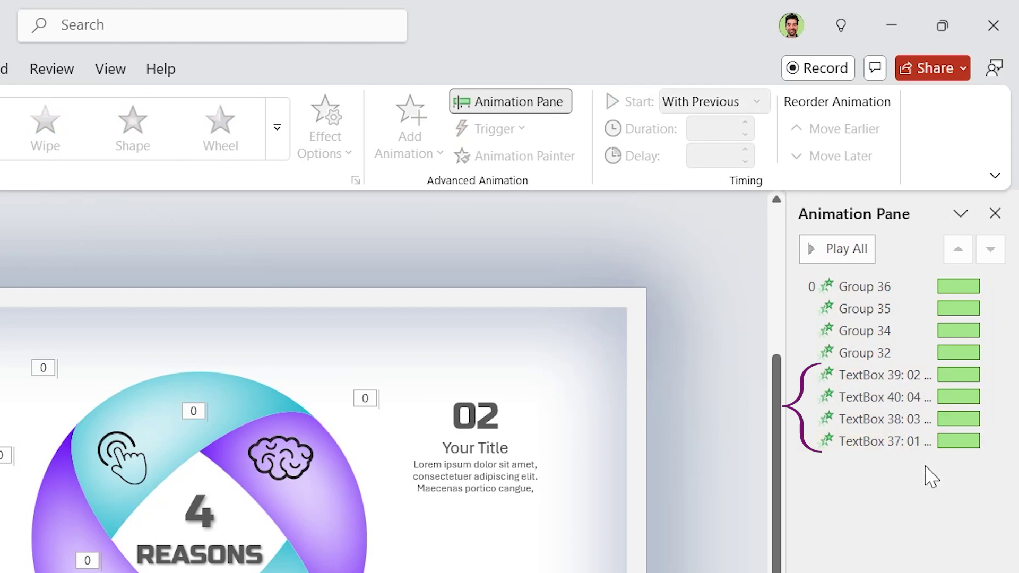
Delay the four numbered text block animations, TextBox 39 through TextBox 37, by 0.25 seconds
click(907, 378)
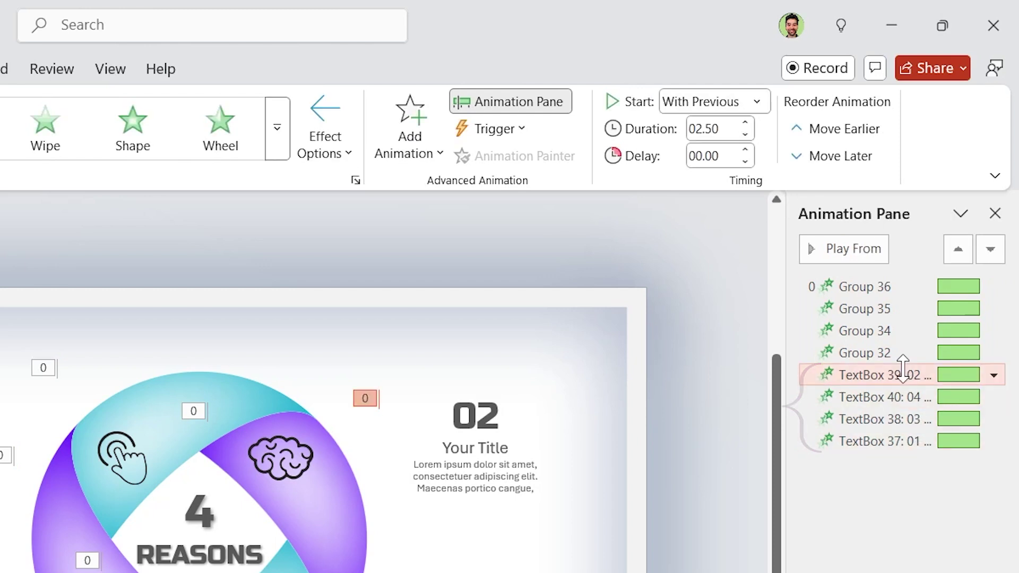
shift+click(897, 441)
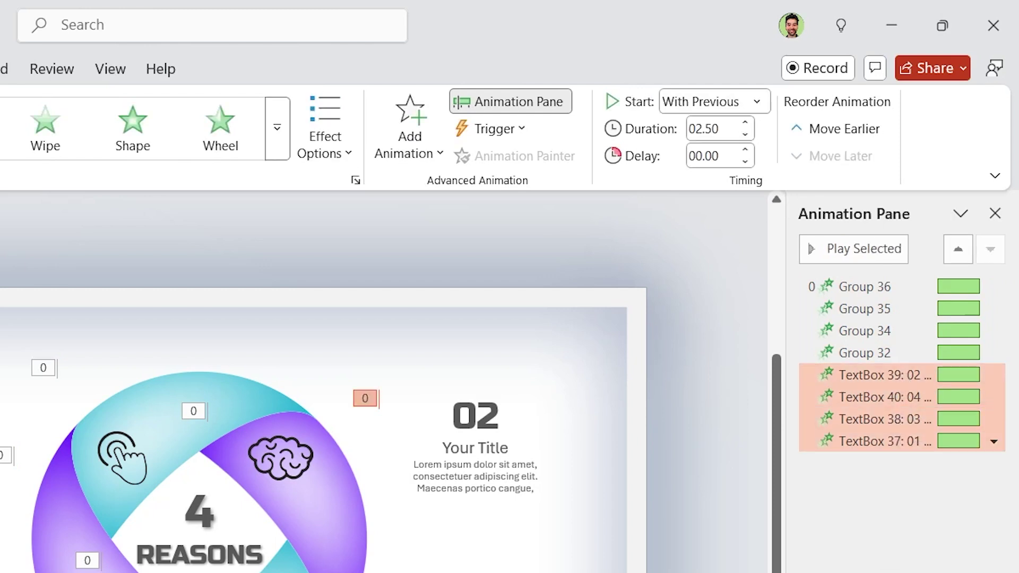
click(745, 151)
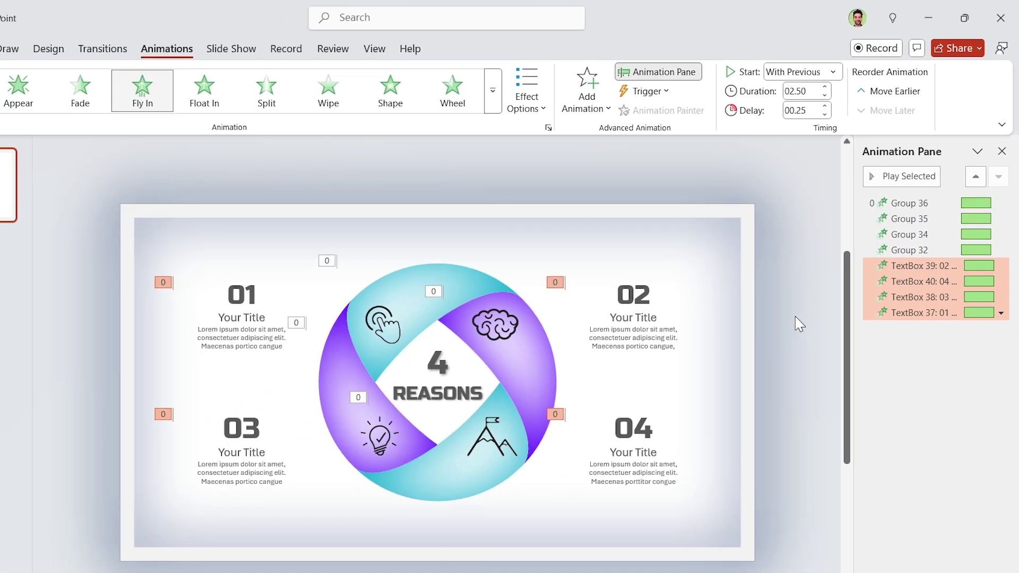
click(240, 554)
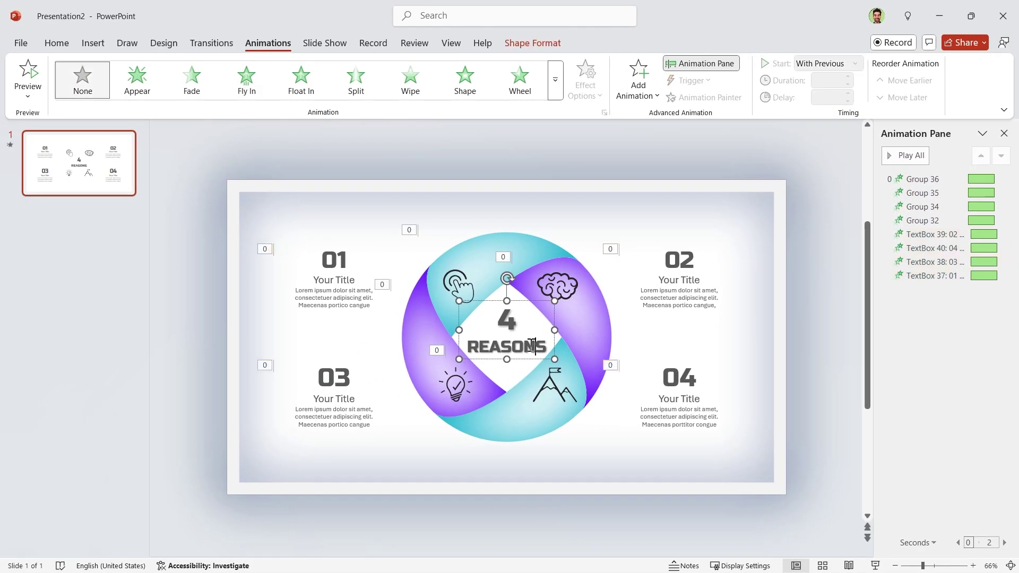
Give the 4 REASONS text a Fade that starts With Previous, lasts 1 second, with 1.25-second delay
click(191, 79)
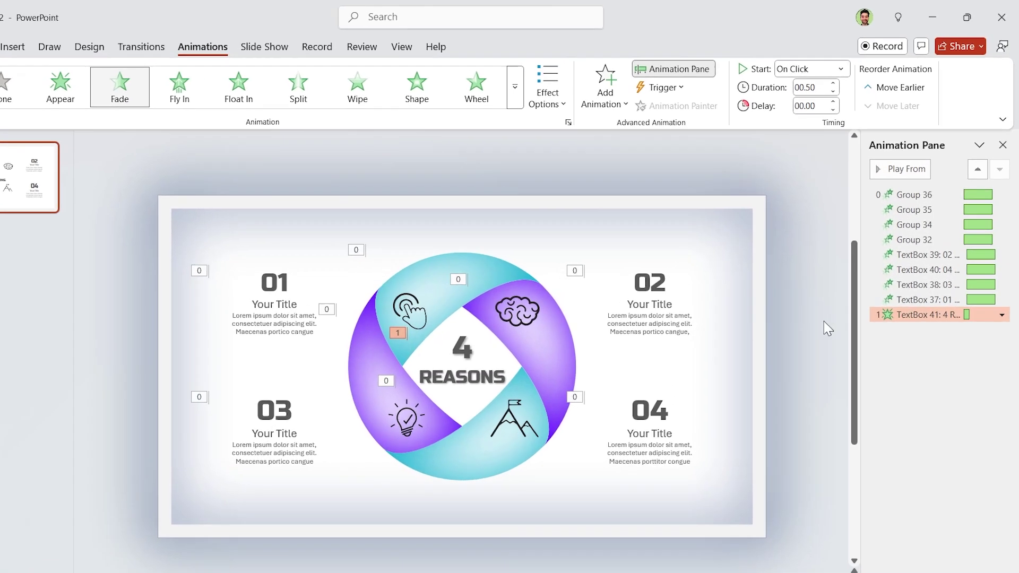
click(855, 63)
click(698, 155)
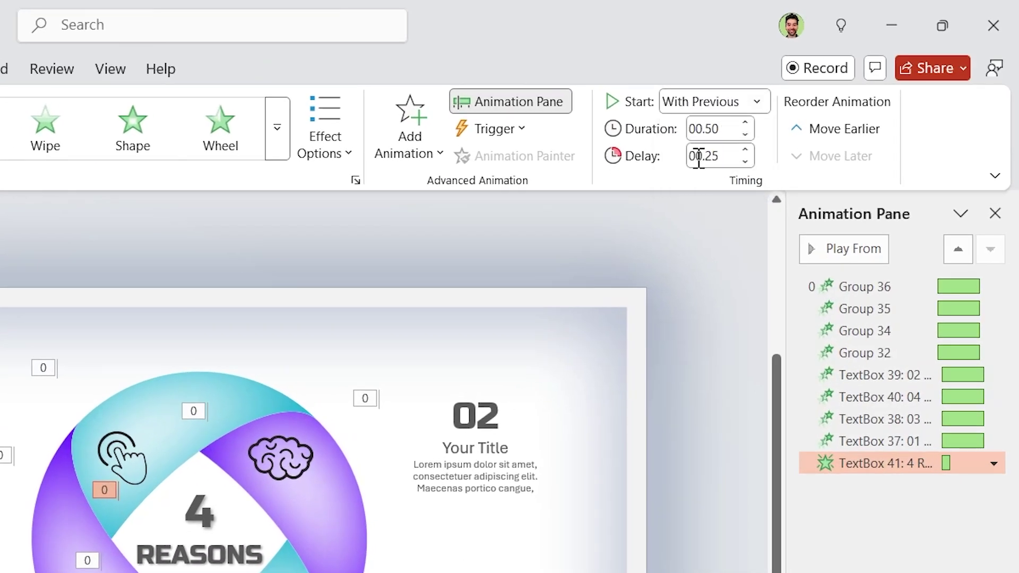
click(729, 134)
text(1)
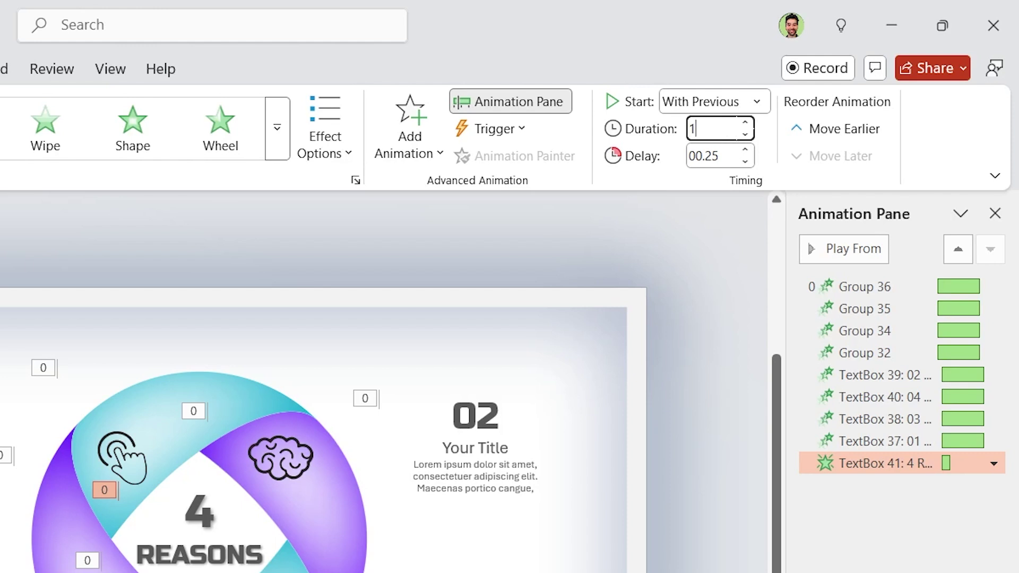
click(737, 155)
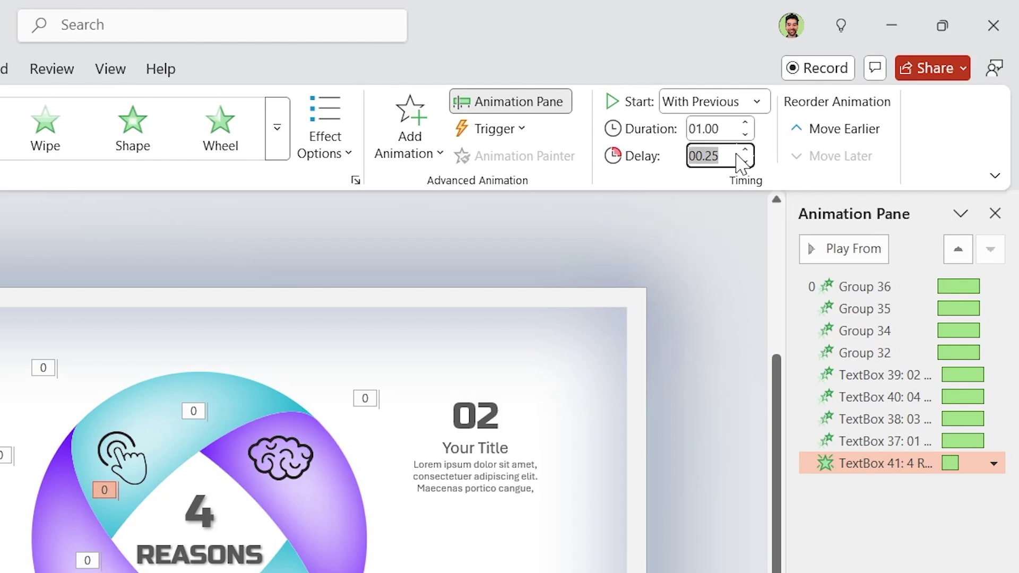
text(1.25)
key(Return)
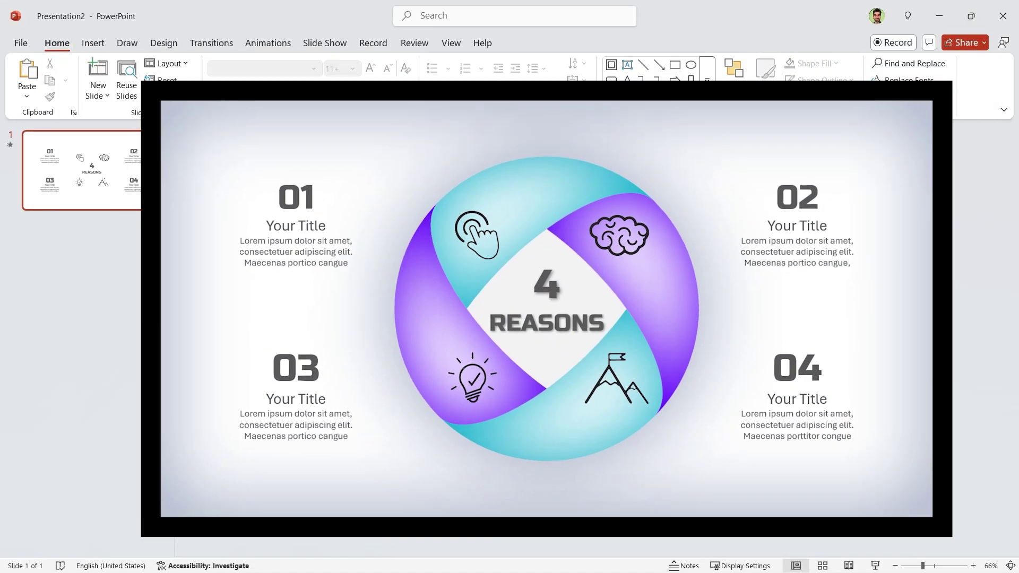
Draw a Frame shape covering the whole slide and narrow its border
click(707, 80)
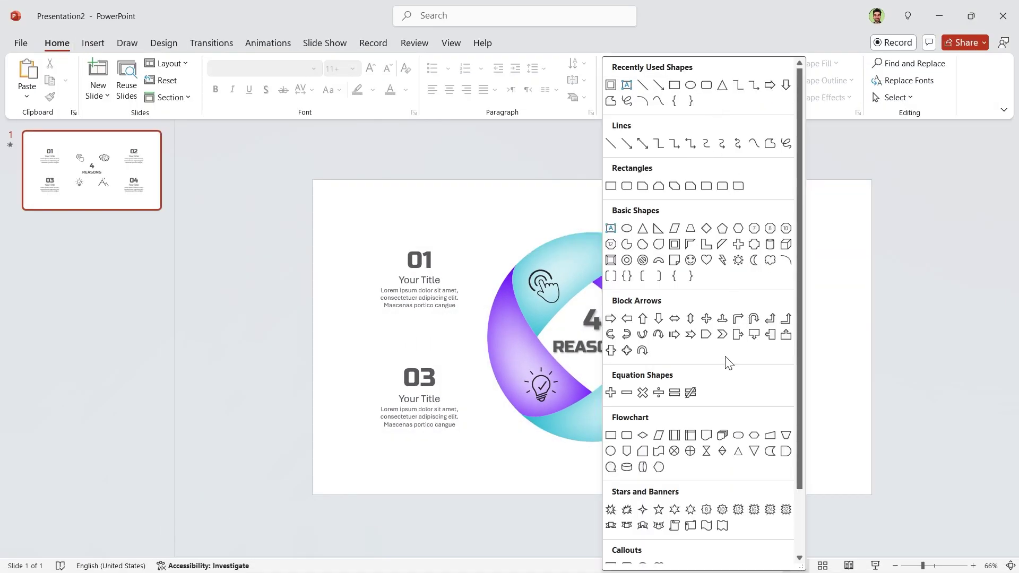
click(675, 245)
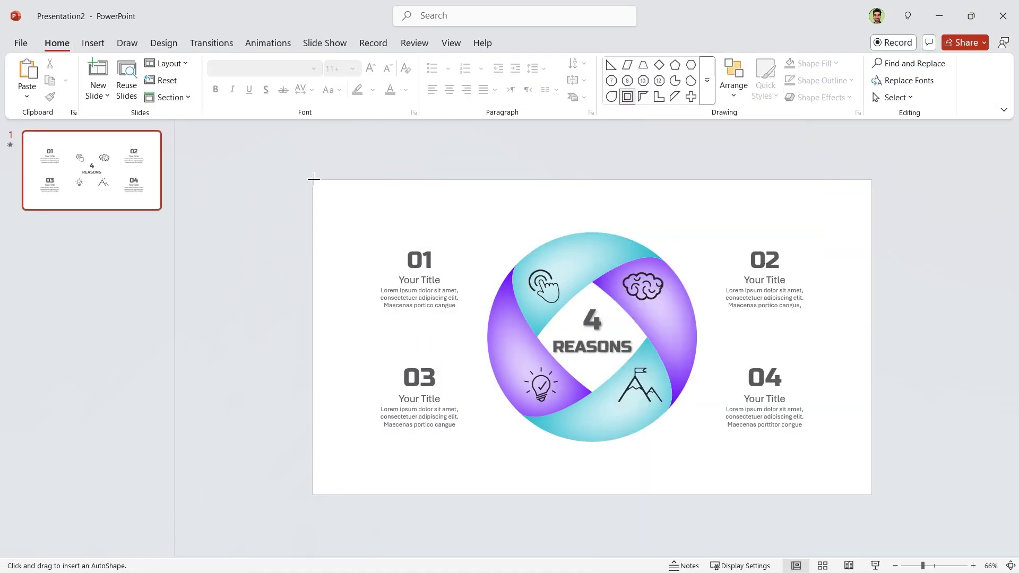
drag(313, 180, 872, 494)
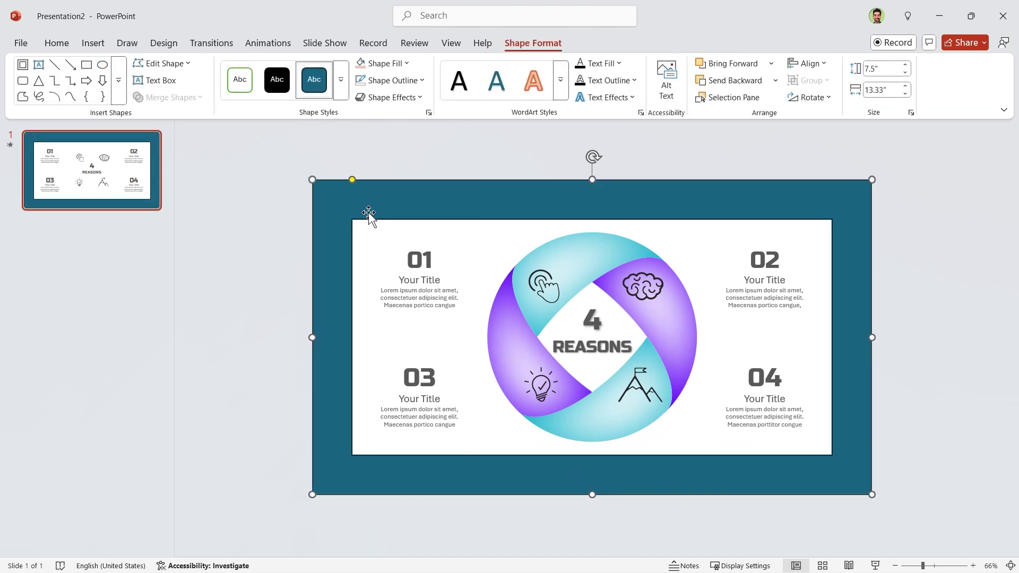
drag(354, 183, 326, 190)
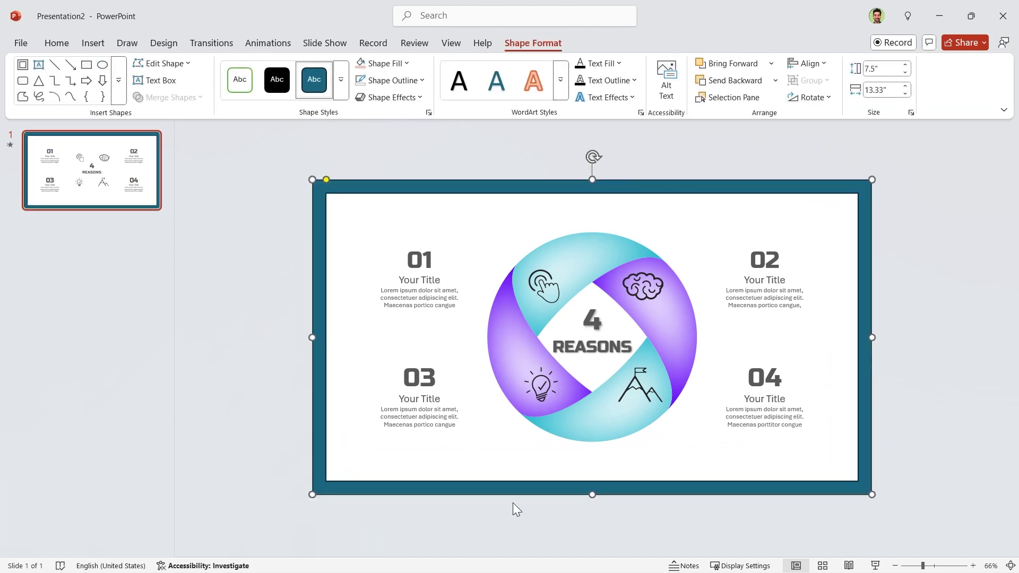
Give the frame a dark blue centred shadow with 0% transparency and 100 pt blur
right_click(320, 453)
click(364, 484)
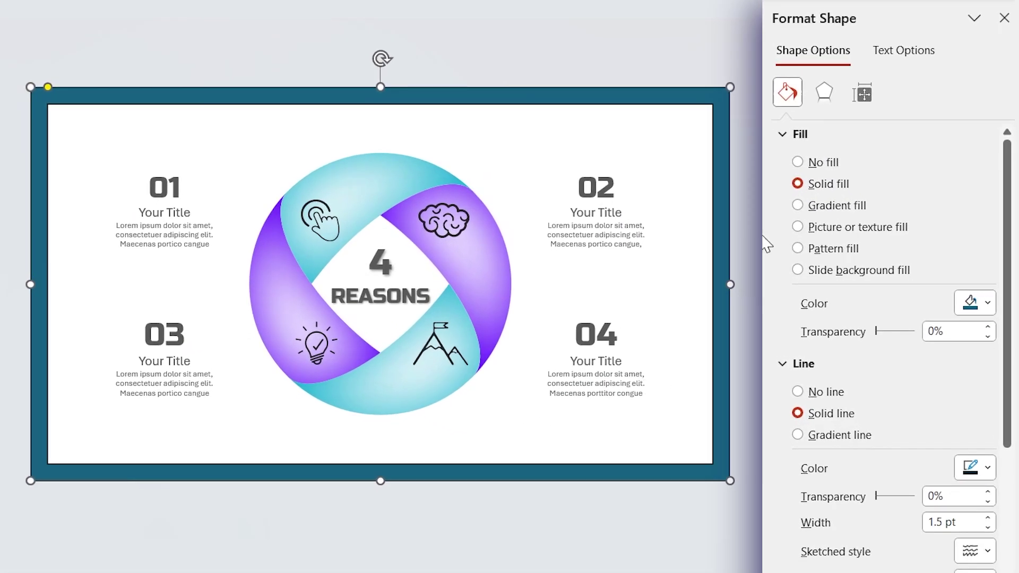
click(825, 102)
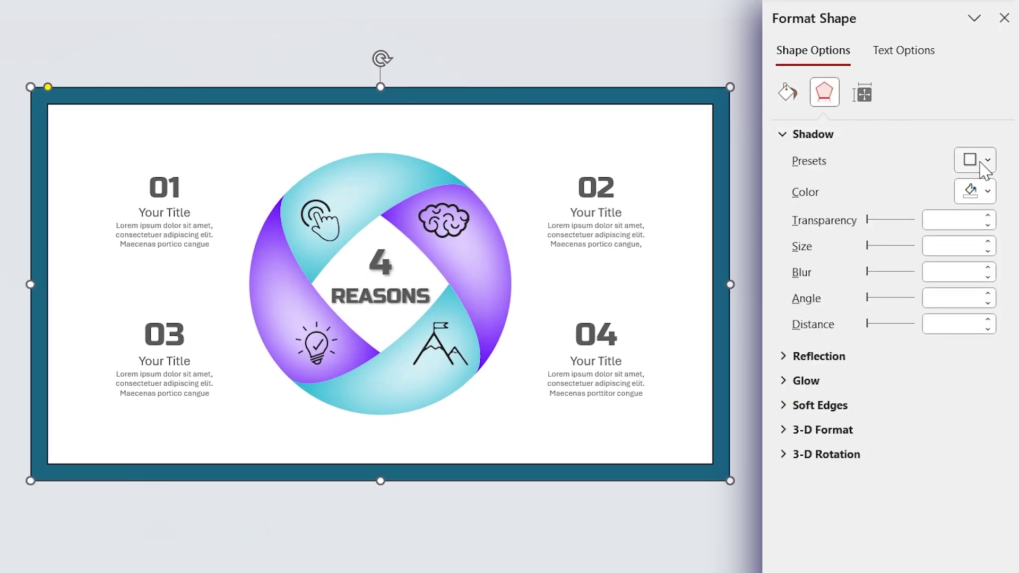
click(985, 162)
click(930, 367)
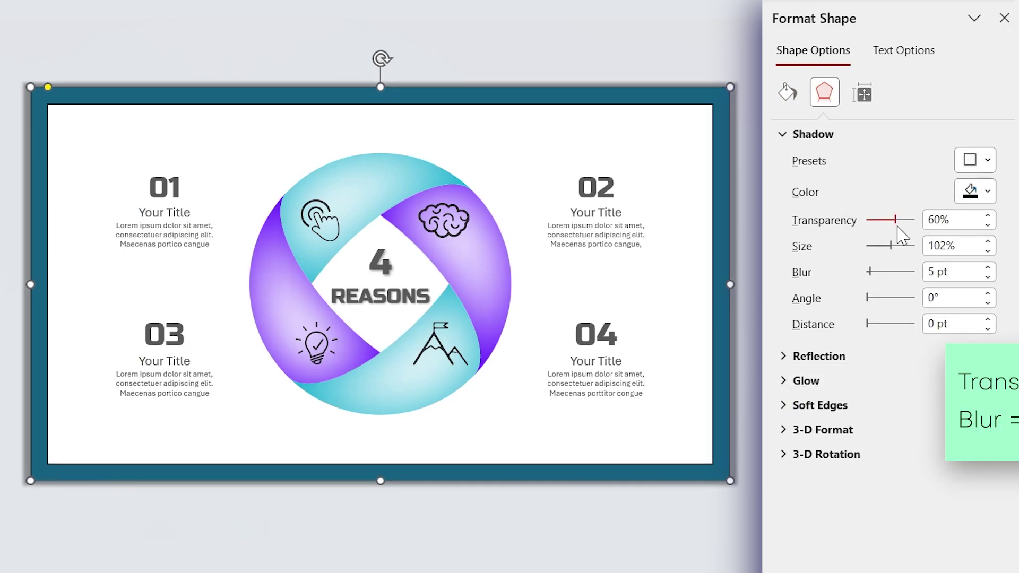
drag(897, 228, 847, 225)
drag(955, 271, 853, 275)
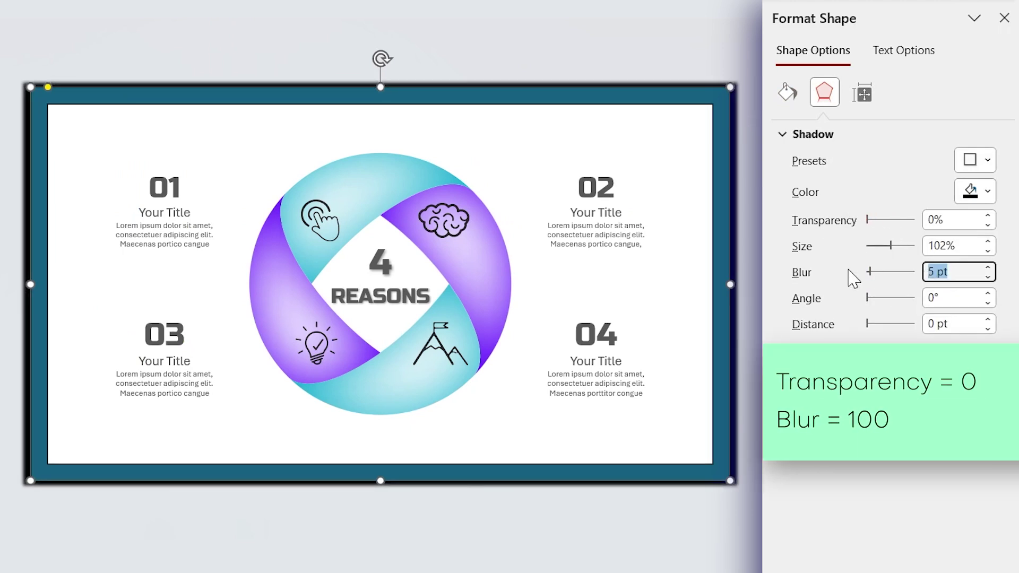
text(100)
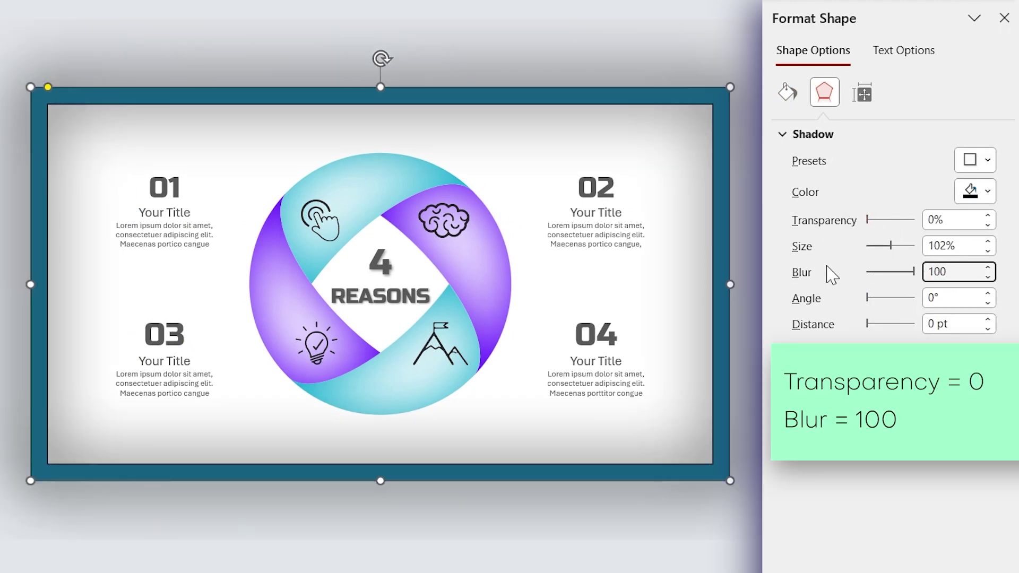
click(987, 192)
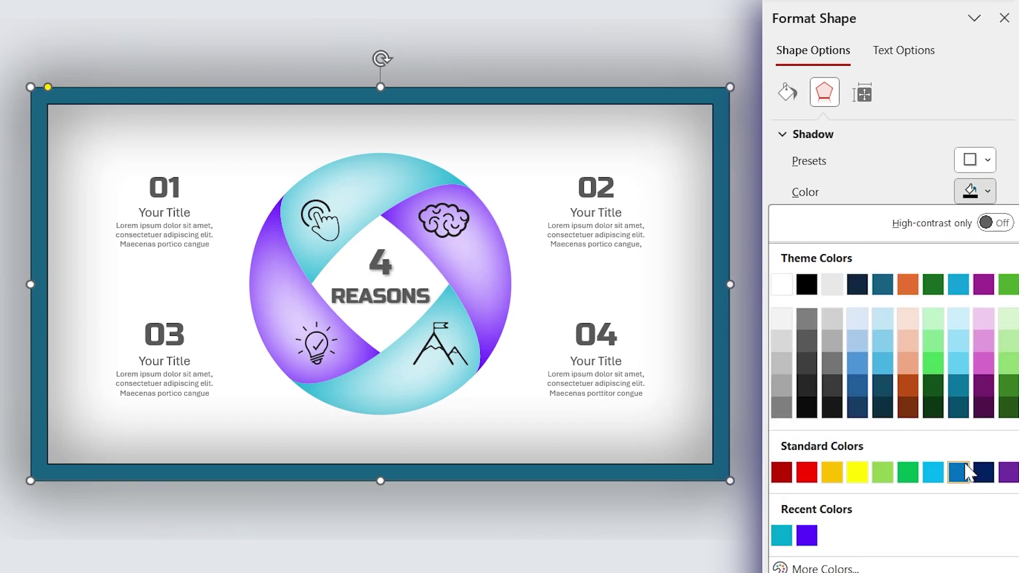
click(982, 473)
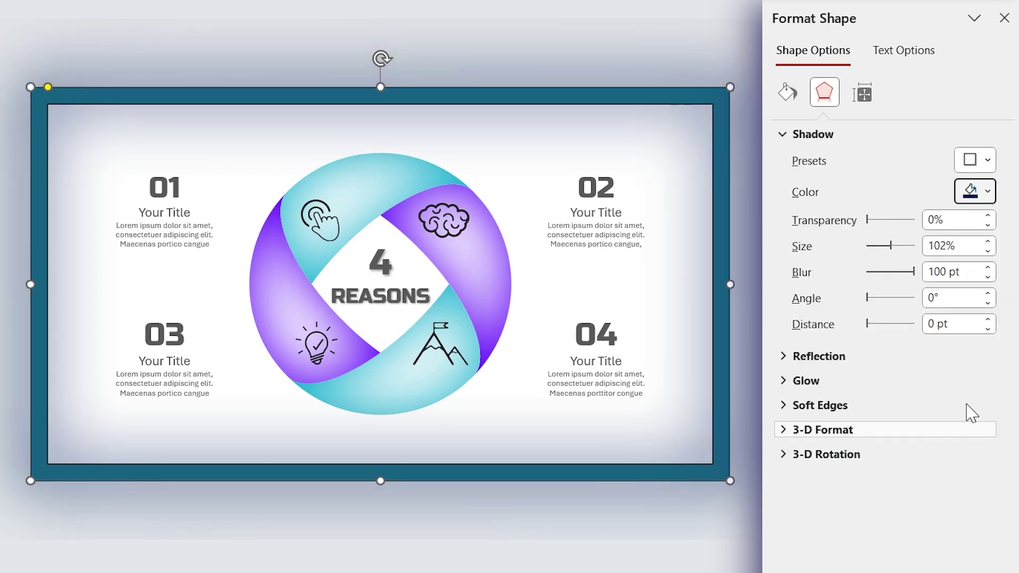
Remove the frame's outline by setting it to No line
click(787, 93)
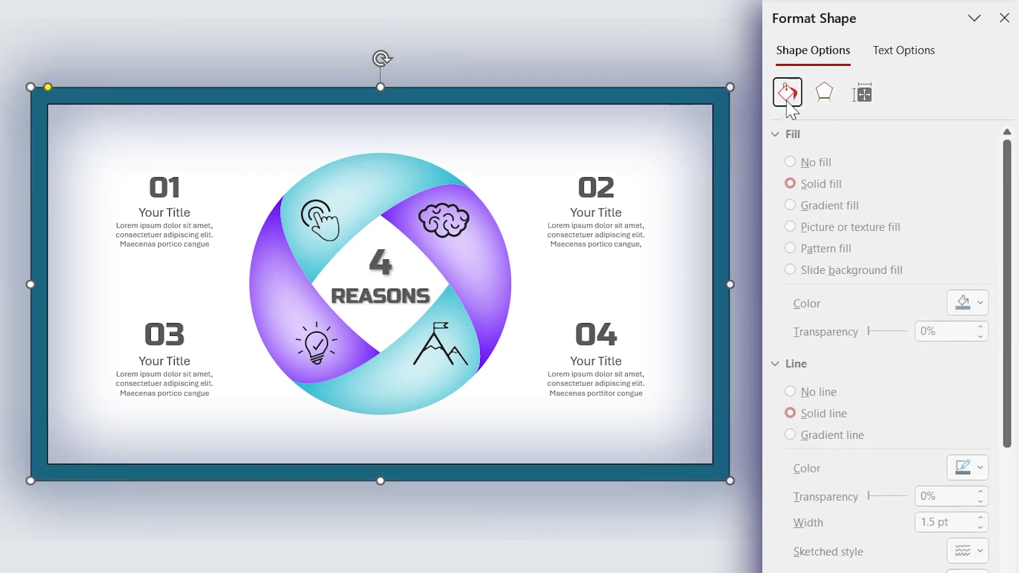
click(800, 394)
click(975, 307)
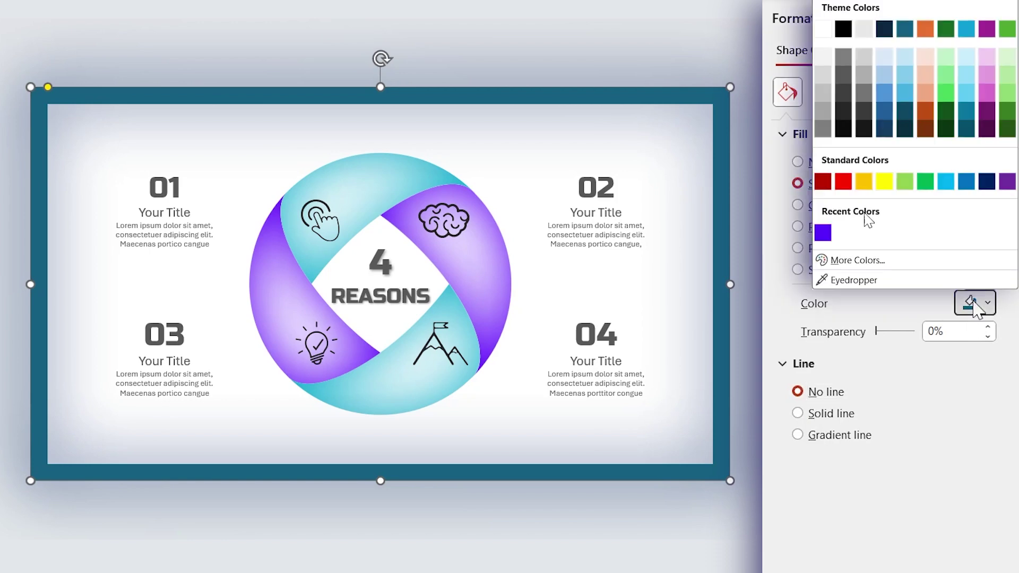